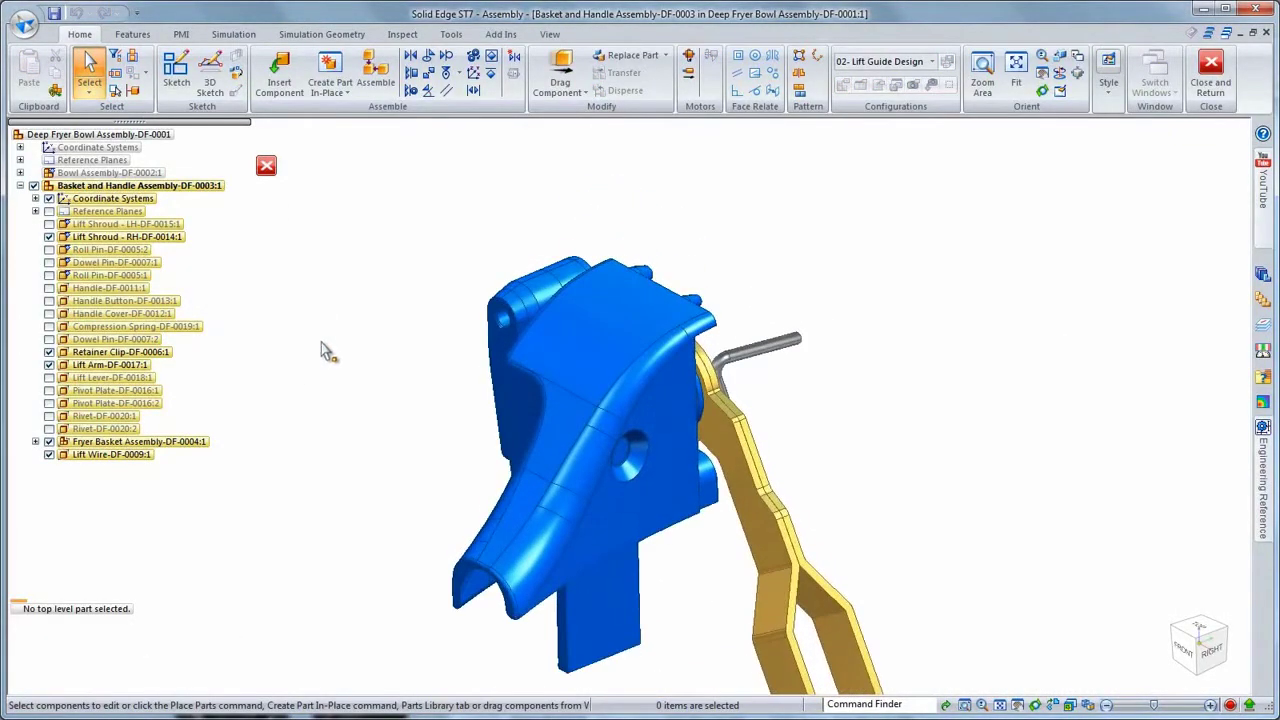
Create a new in-place part in the basket and handle assembly with the Ansi Metric part template and Stainless steel material
right_click(369, 286)
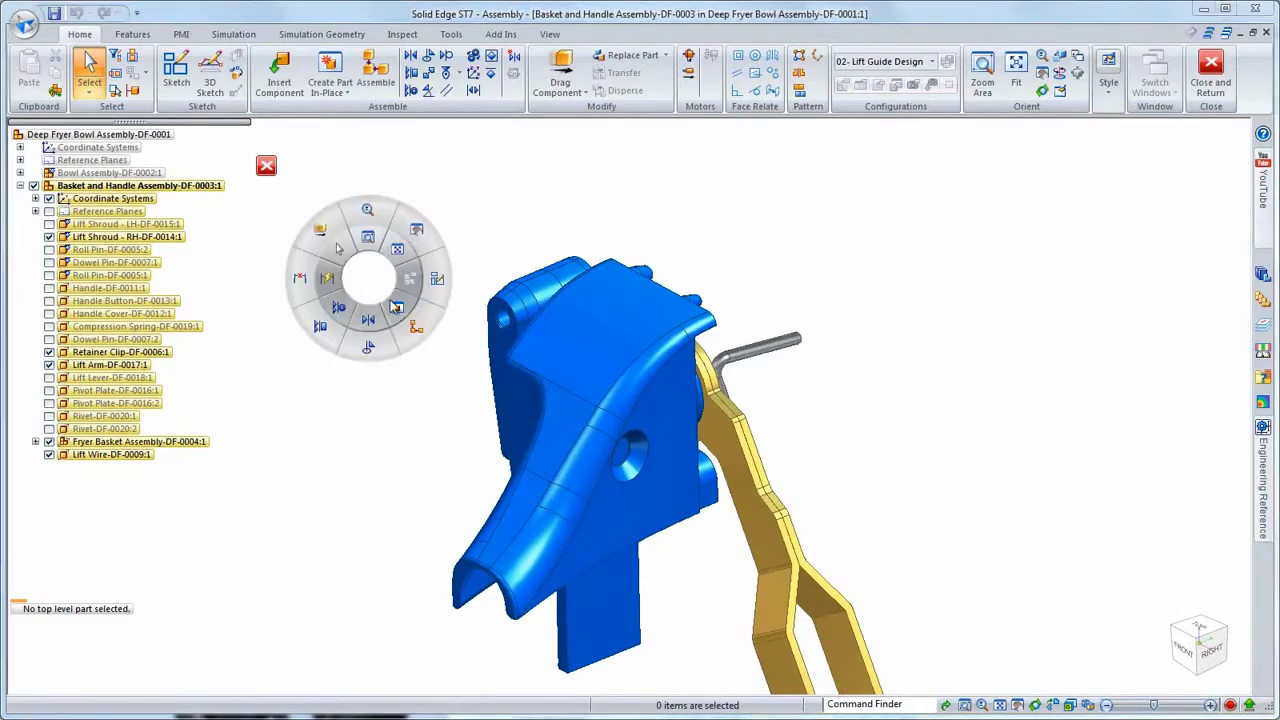
left_click(396, 307)
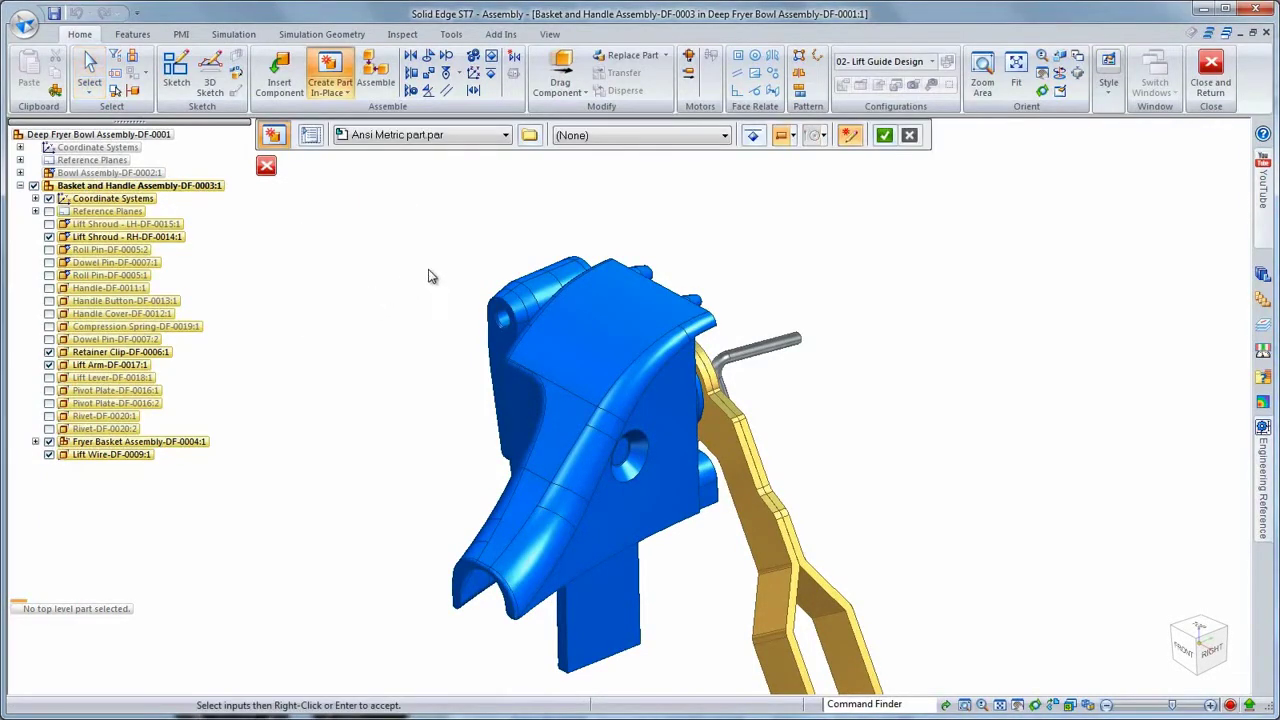
left_click(577, 136)
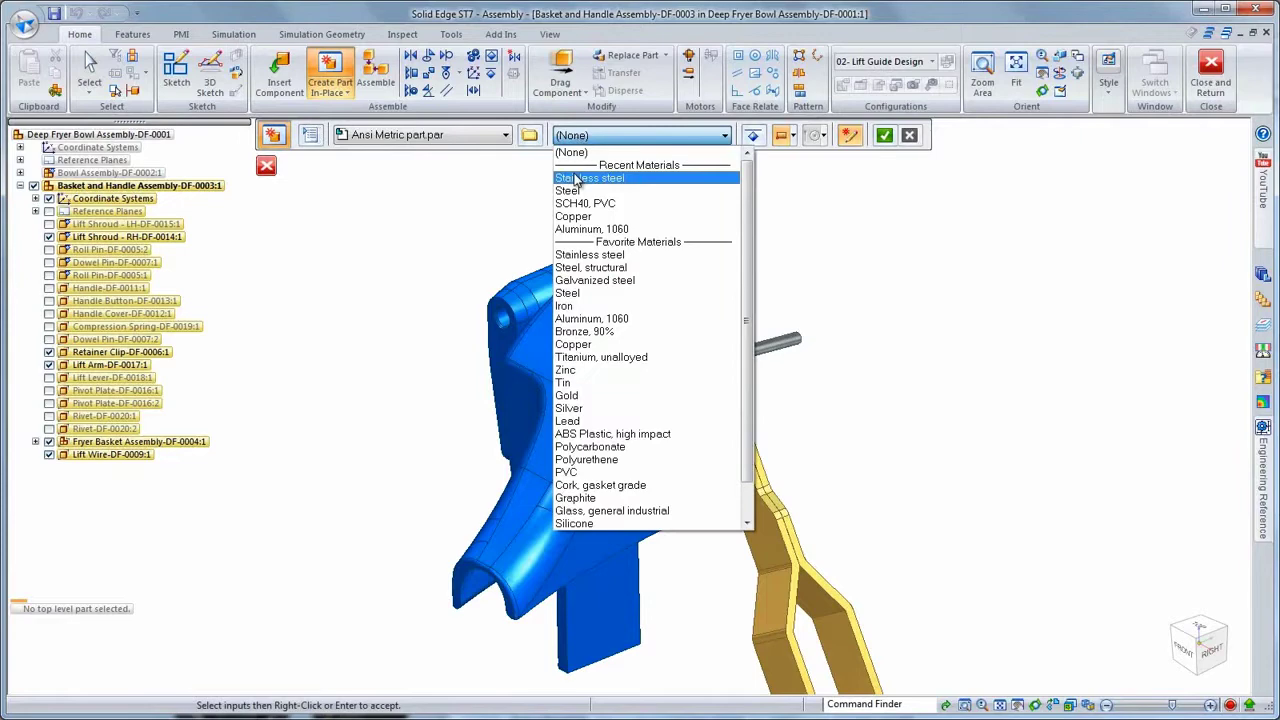
left_click(577, 181)
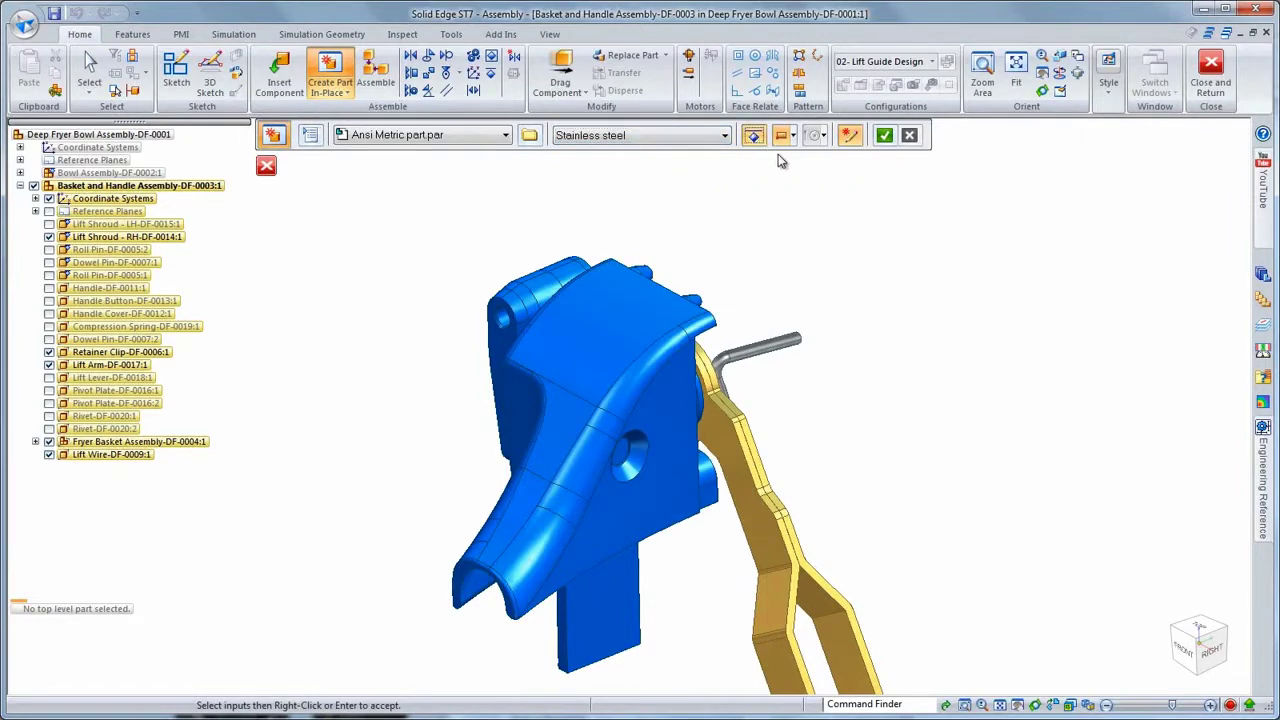
left_click(884, 136)
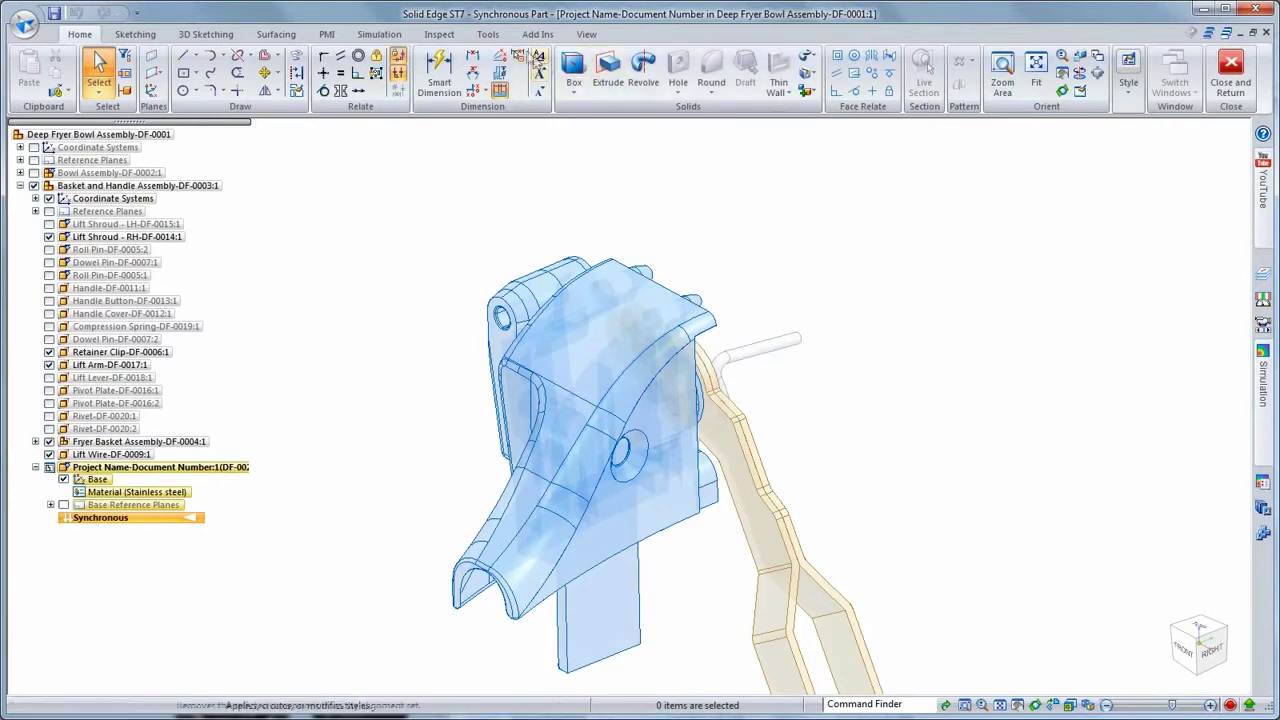
Enable edge locating on Peers and sketch a 3D line about 25 mm long along X across the lift shroud
left_click(488, 35)
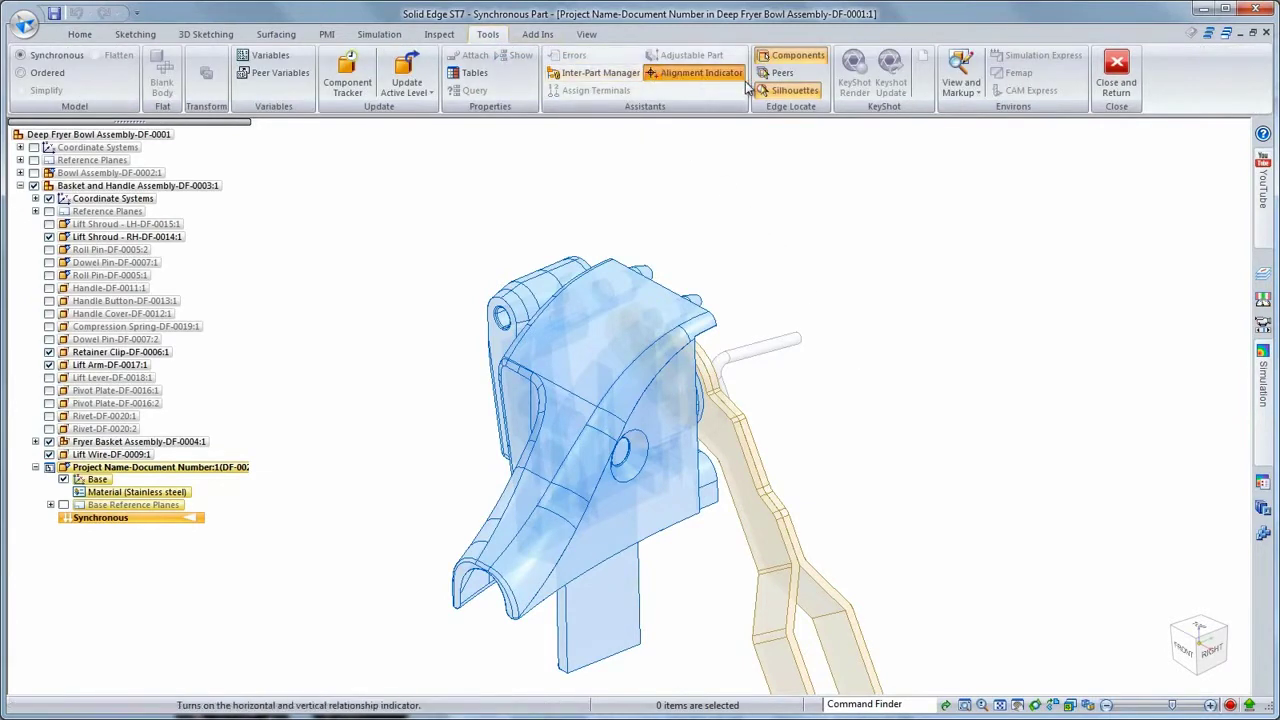
left_click(778, 73)
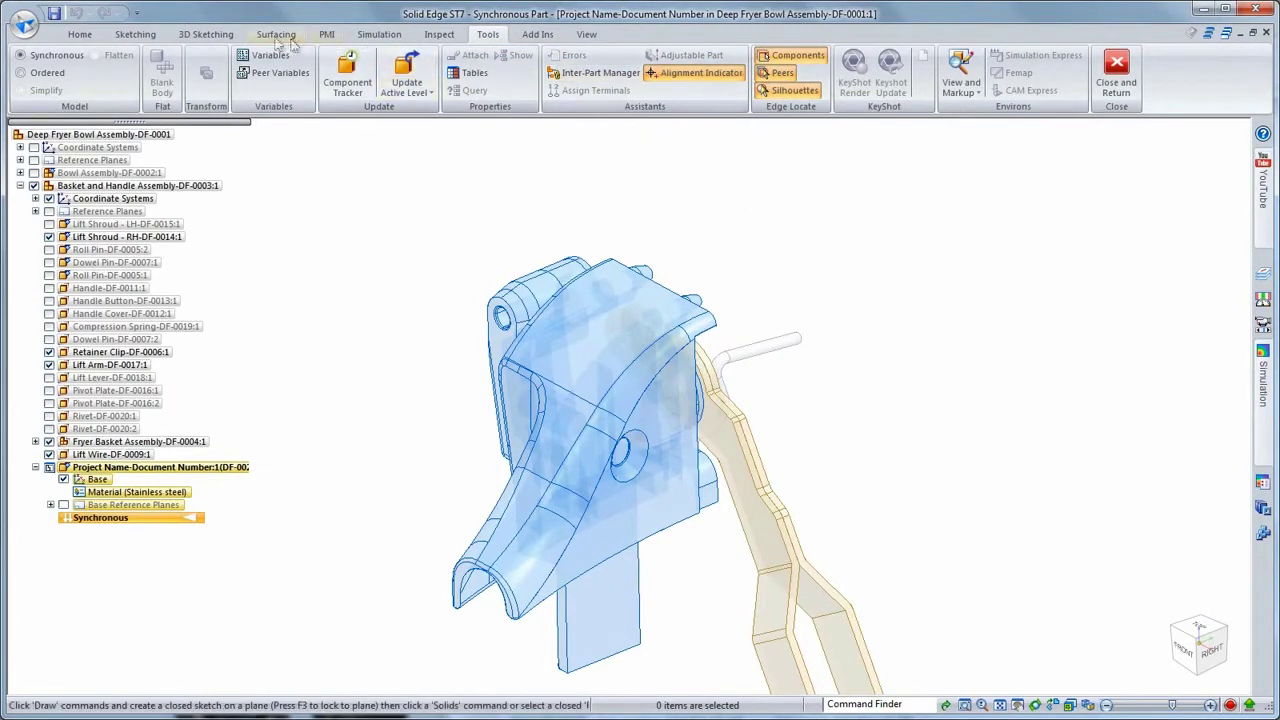
left_click(205, 34)
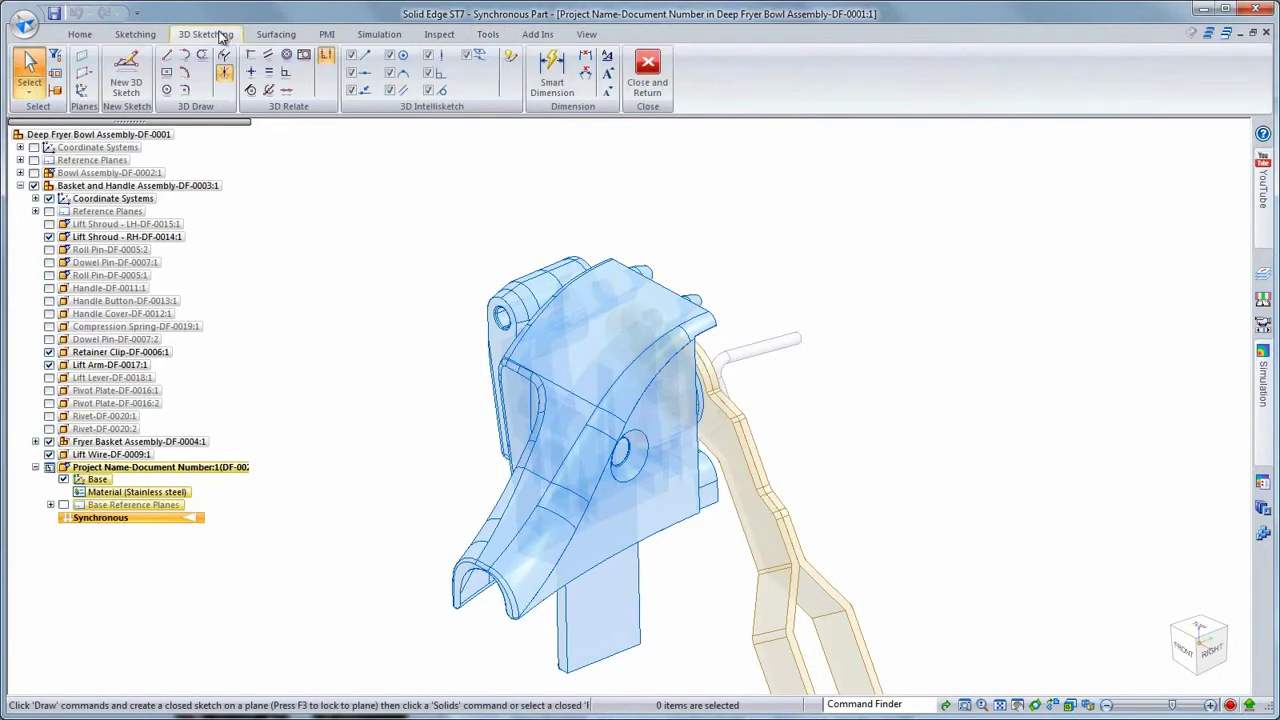
left_click(169, 56)
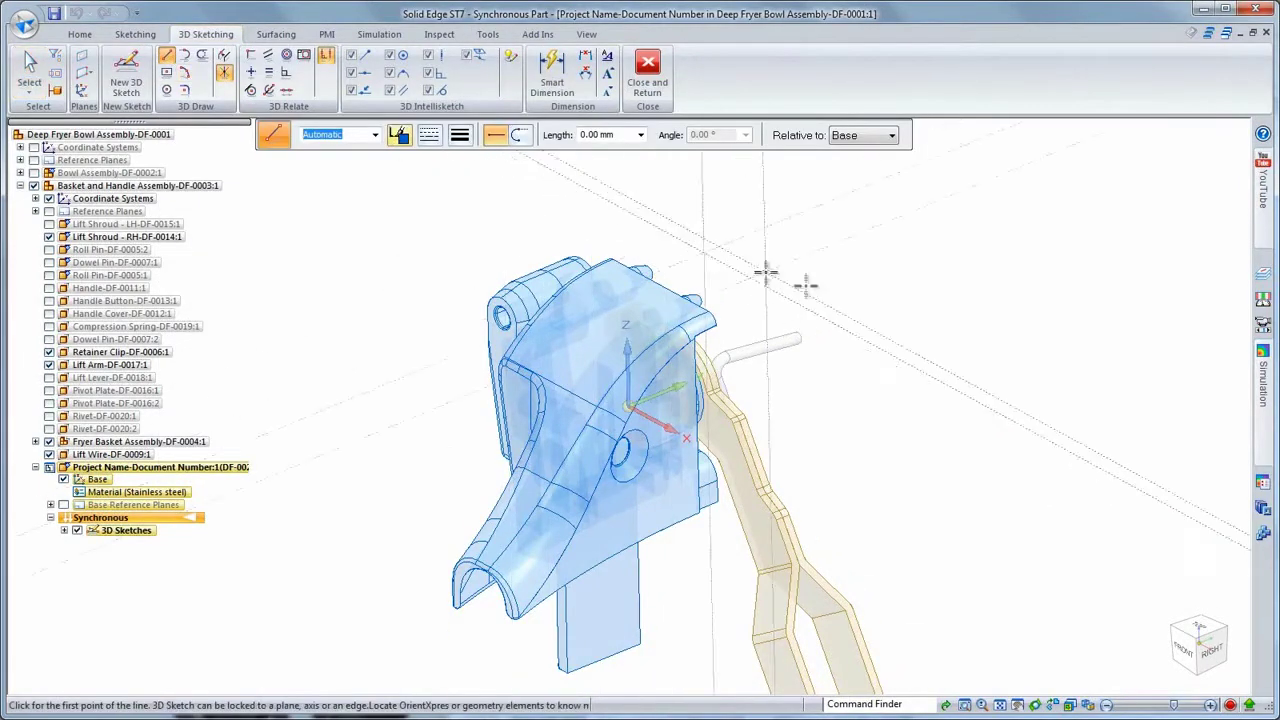
middle_click_drag(829, 291, 830, 292)
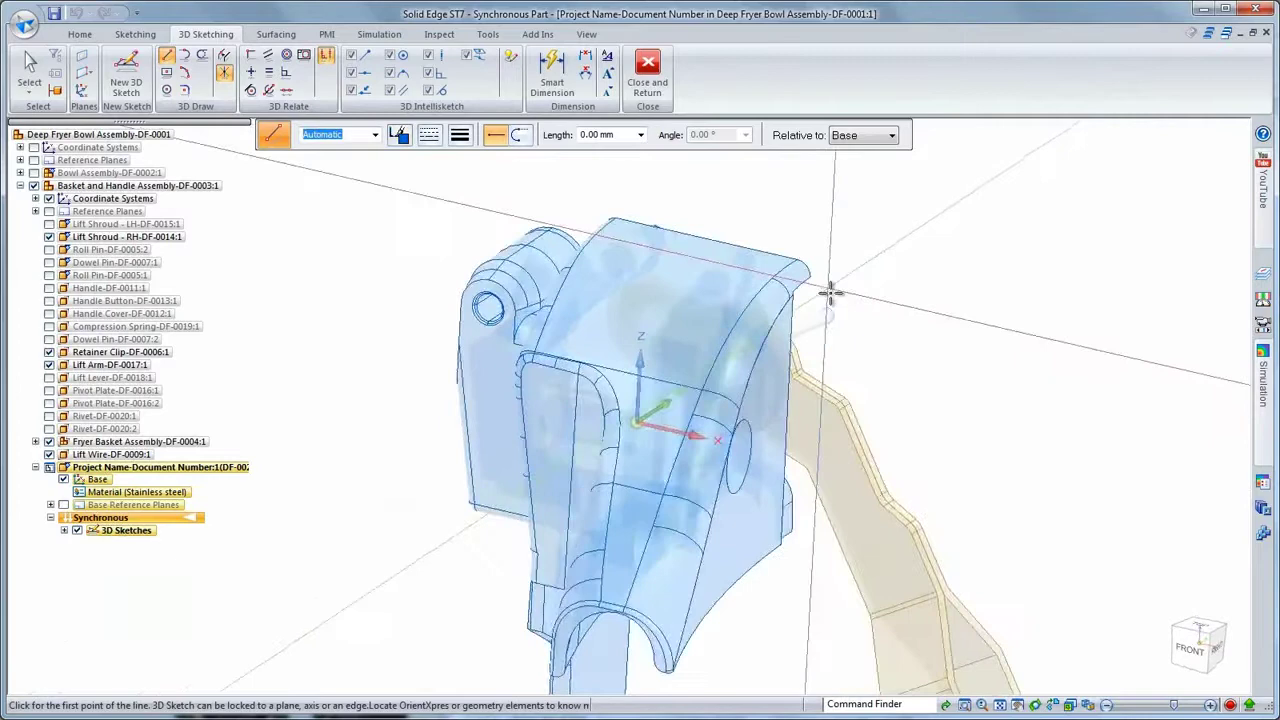
scroll(830, 292, "up", 3)
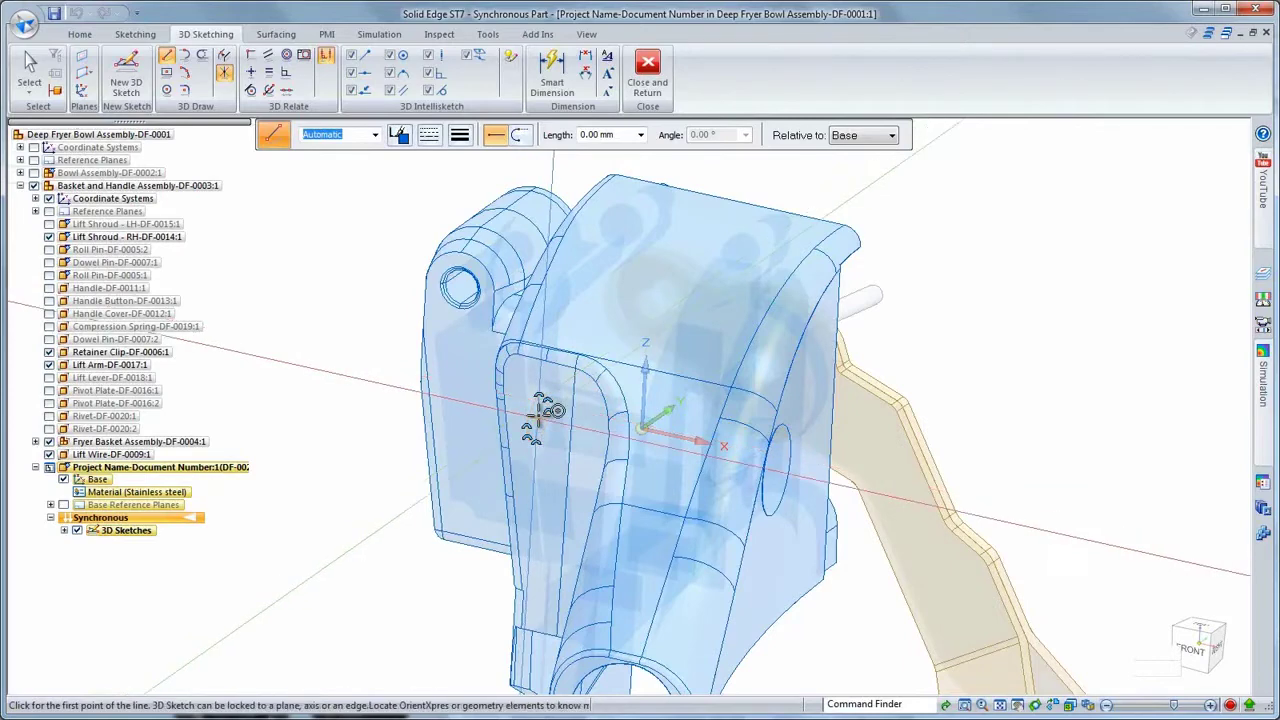
left_click(540, 418)
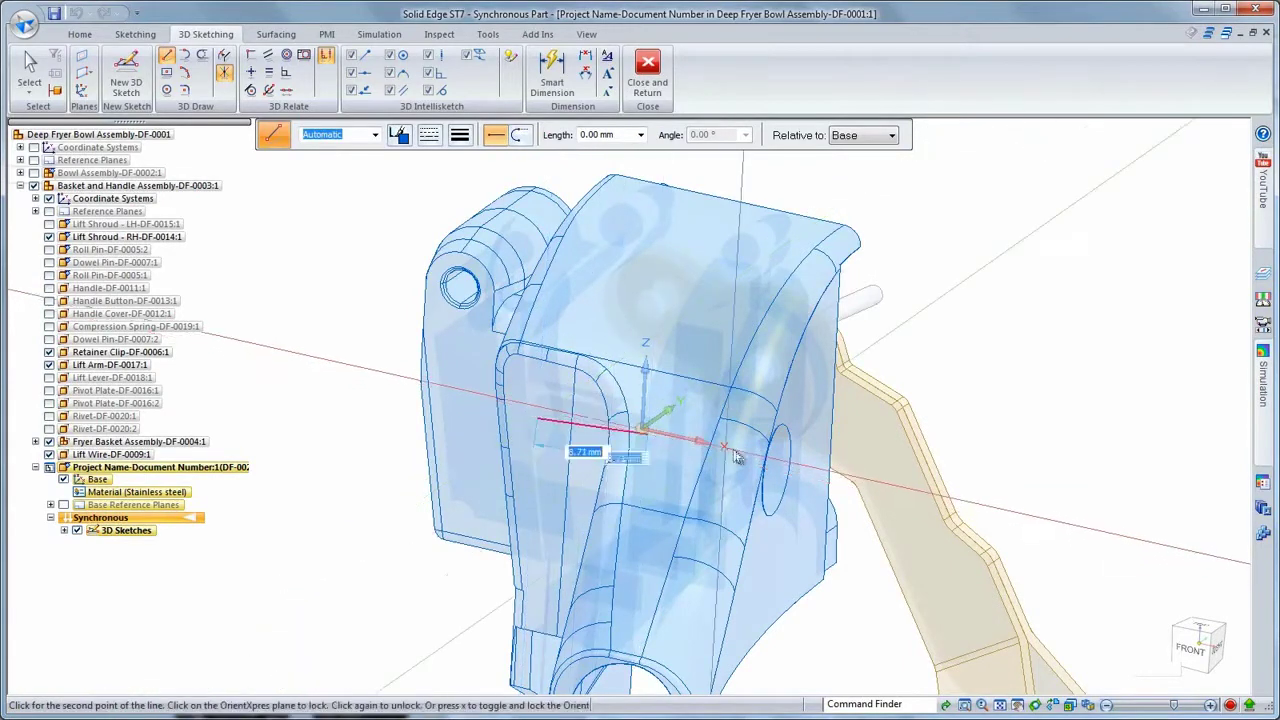
left_click(833, 486)
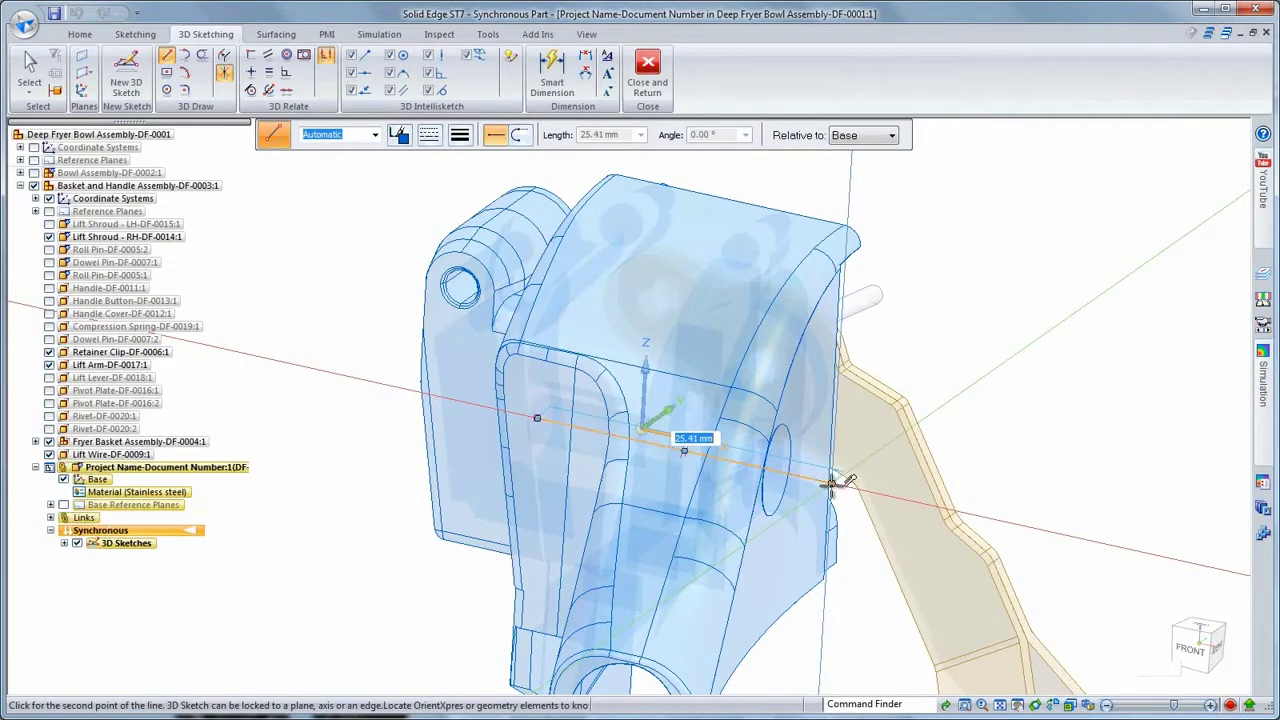
Continue the 3D path with a line about 131 mm down past the basket bracket and one about 8 mm along Y
left_click(1191, 655)
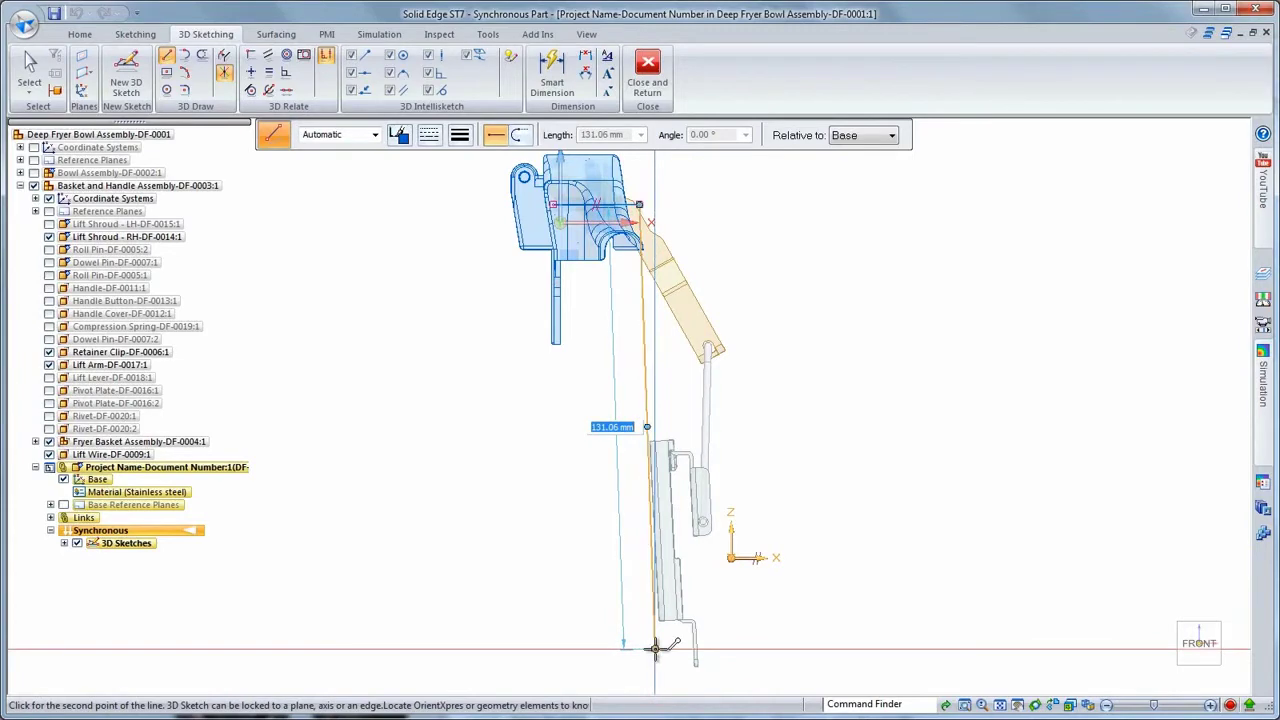
middle_click_drag(655, 648, 607, 285)
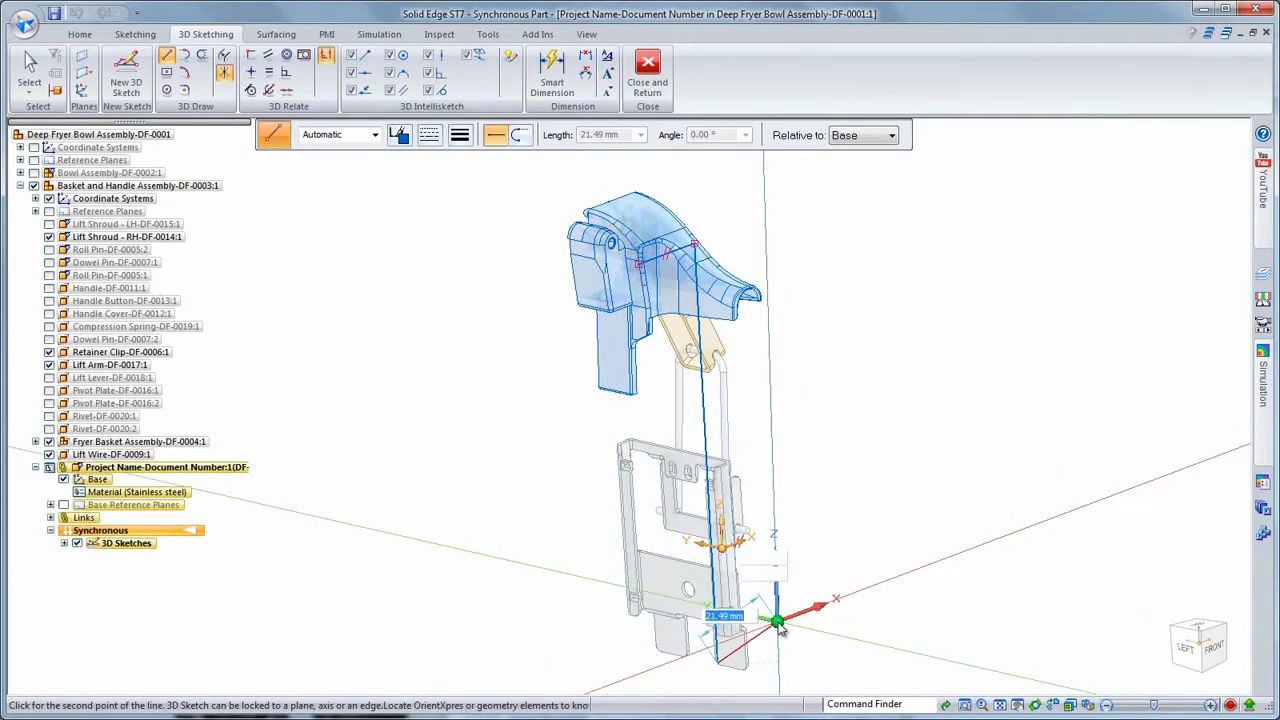
scroll(781, 628, "up", 5)
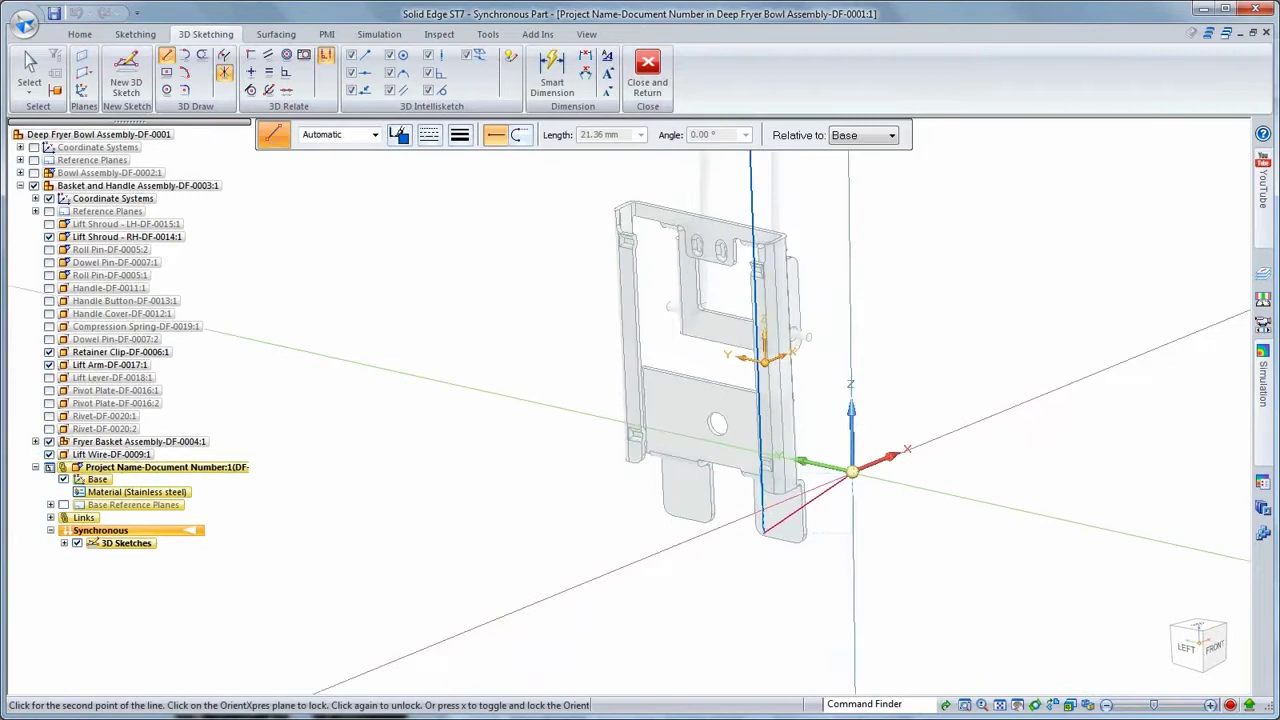
middle_click_drag(781, 540, 760, 590)
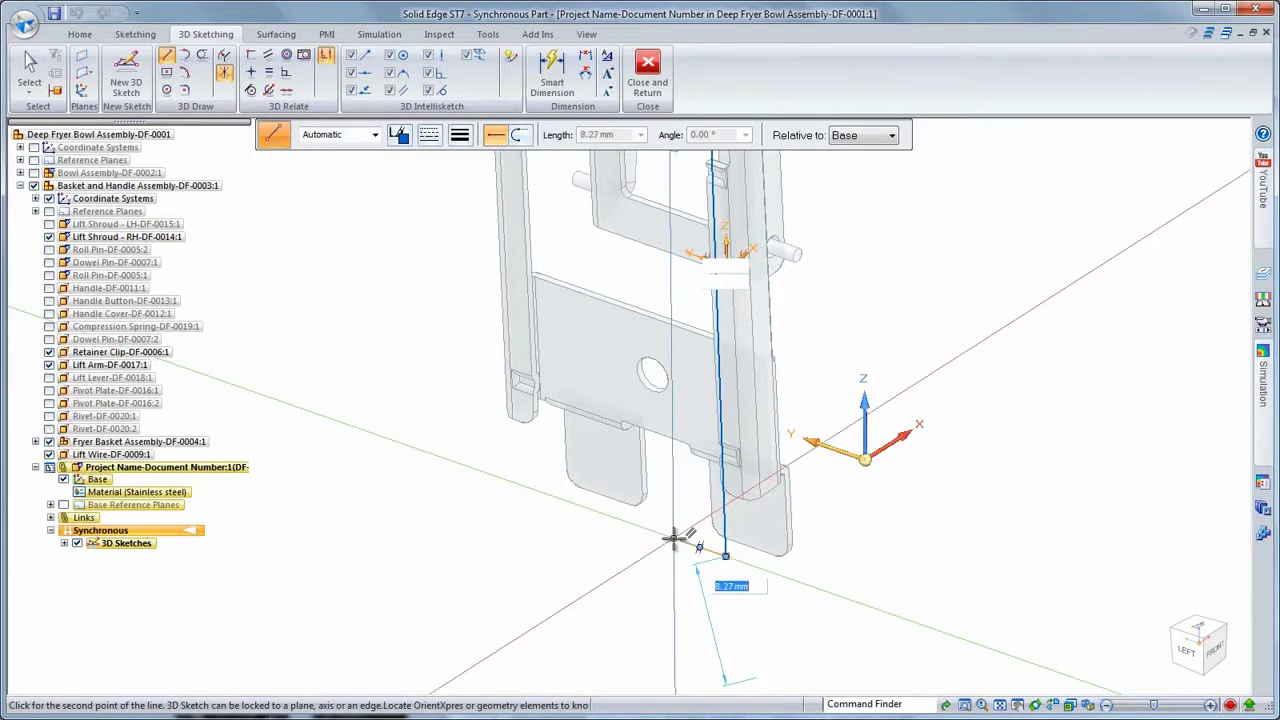
left_click(673, 538)
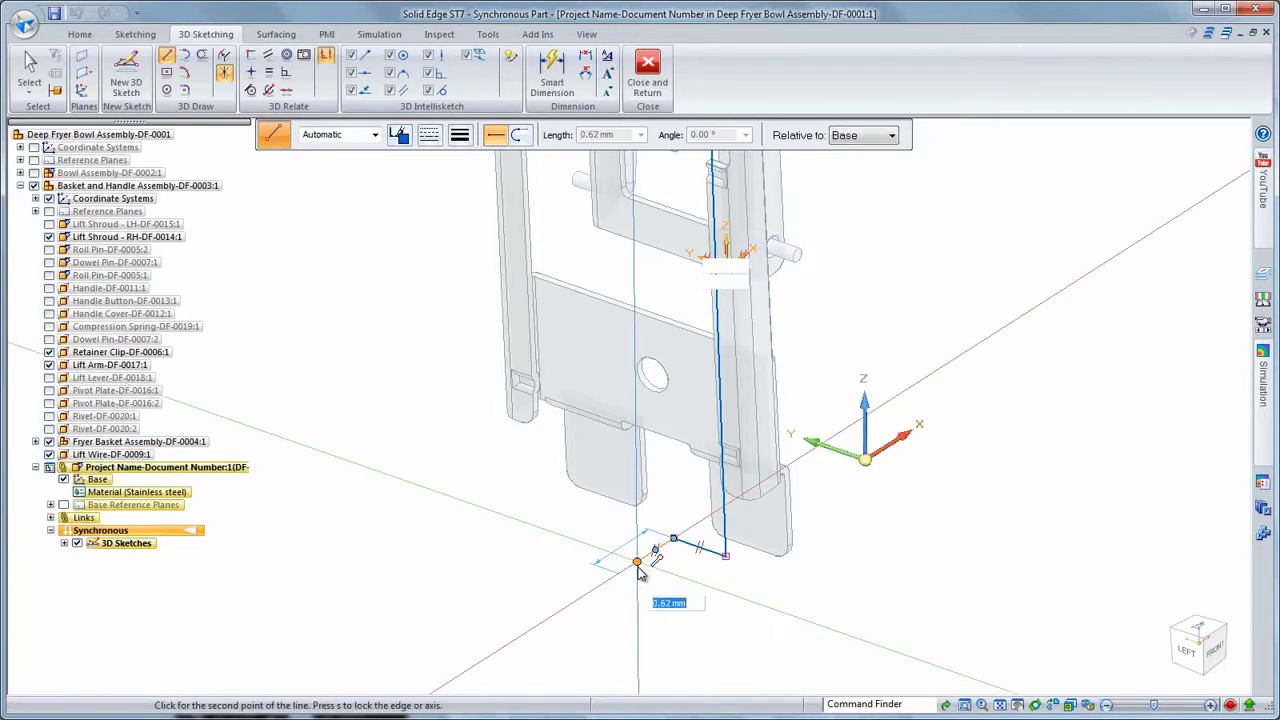
Add a short line along X and a tangent end arc of about 6.3 mm radius and 107° sweep
left_click(637, 563)
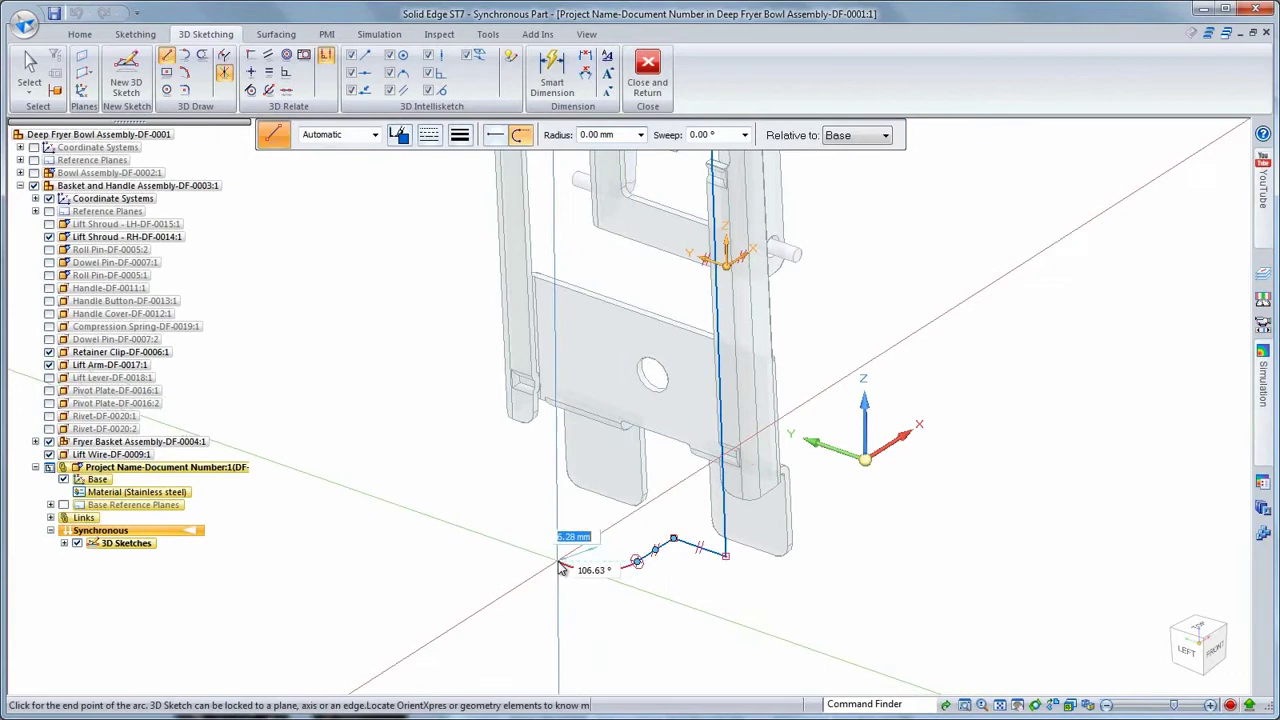
key("x")
left_click(556, 564)
key("Escape")
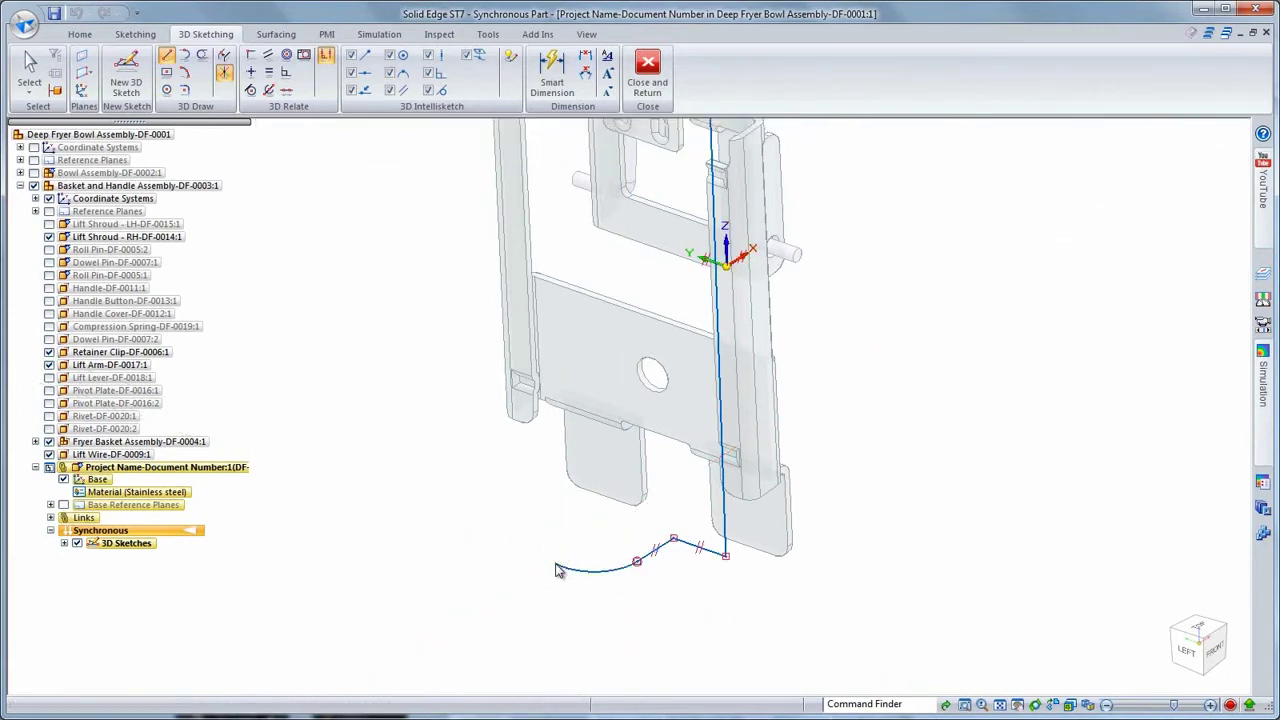
Make the long path line parallel to the bracket edge and apply a Connect relationship to the end arc
mouse_move(485, 565)
middle_mouse_down()
mouse_move(494, 514)
mouse_move(411, 354)
middle_mouse_up()
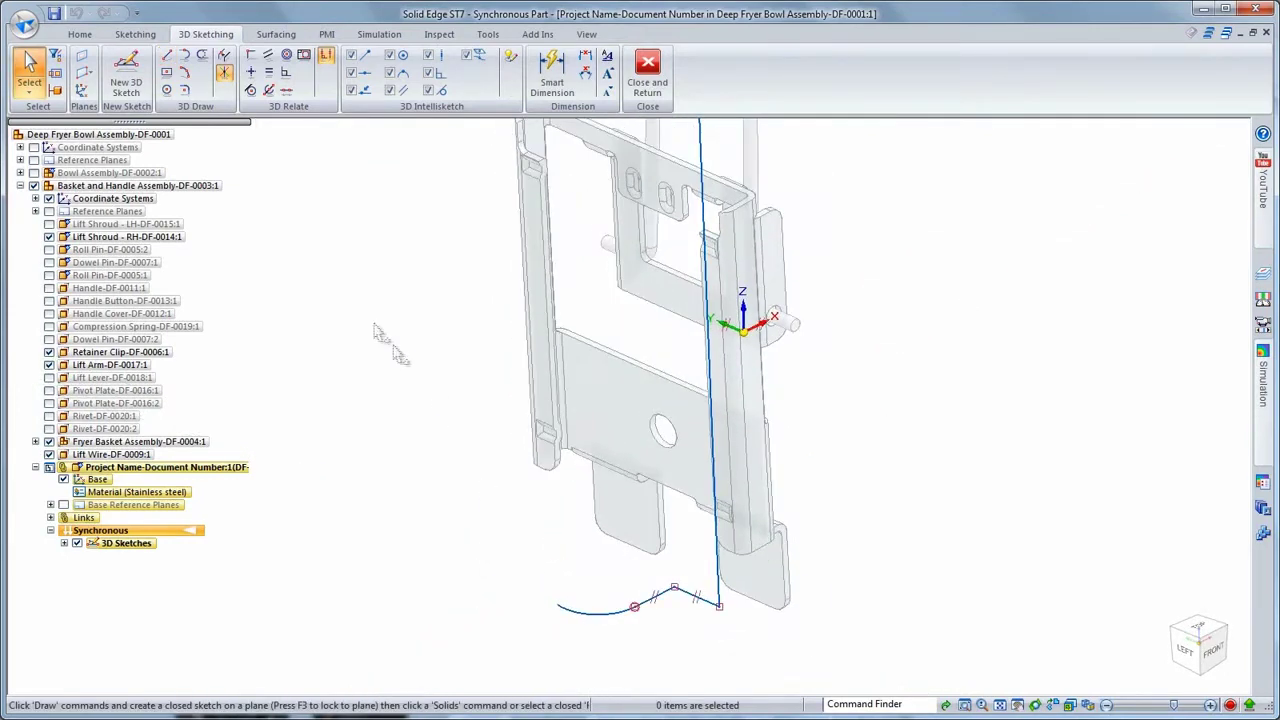
left_click(268, 62)
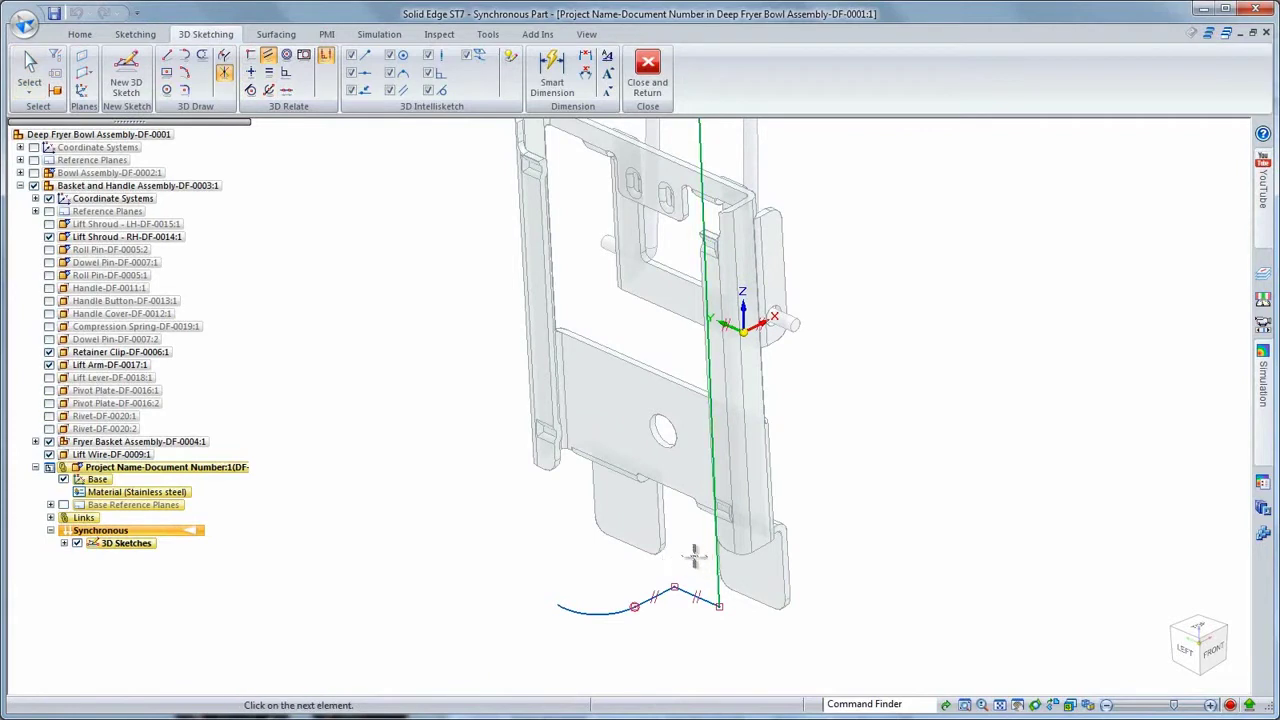
left_click(626, 430)
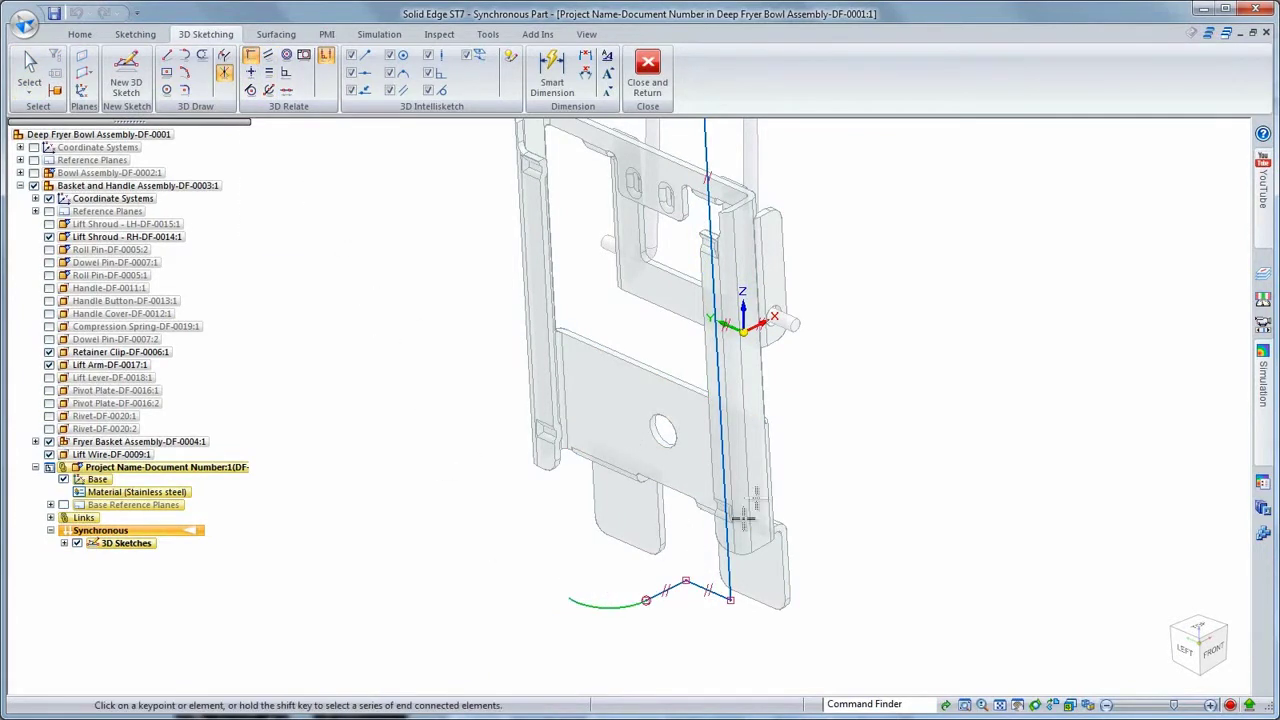
left_click(760, 310)
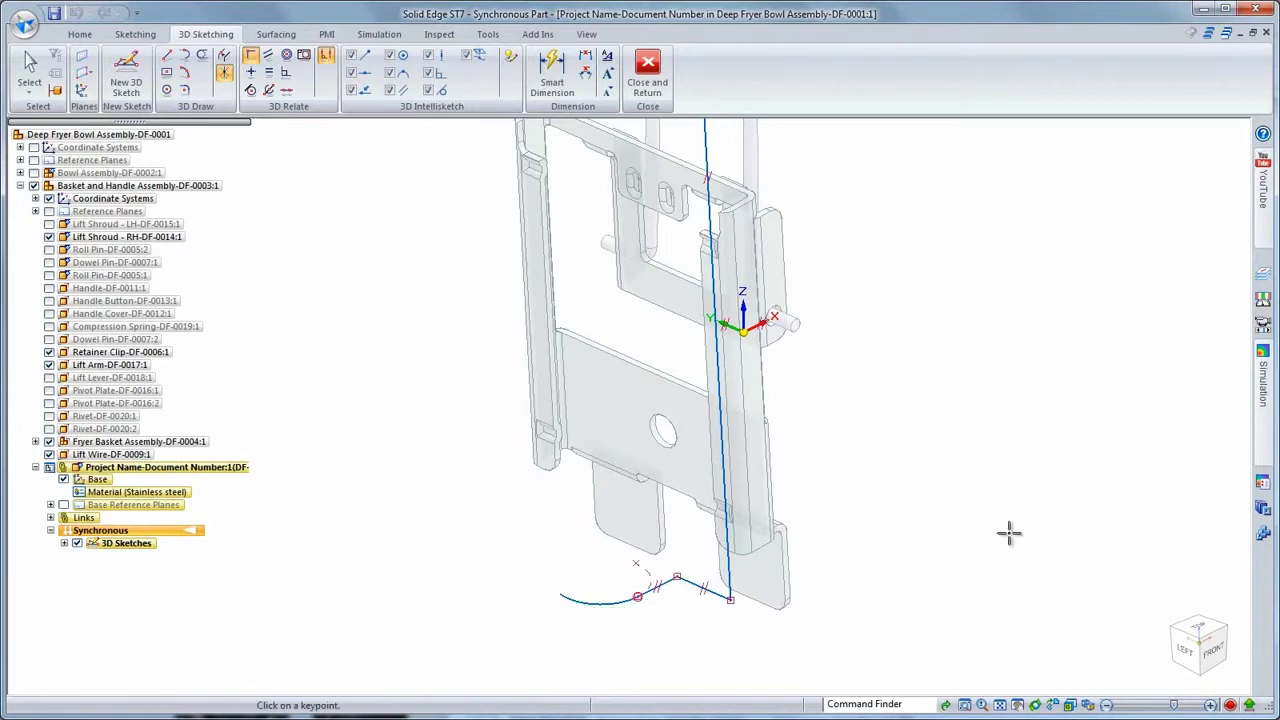
key("Escape")
Set the end arc's radius to 6 mm and its sweep to 90°
left_click(614, 608)
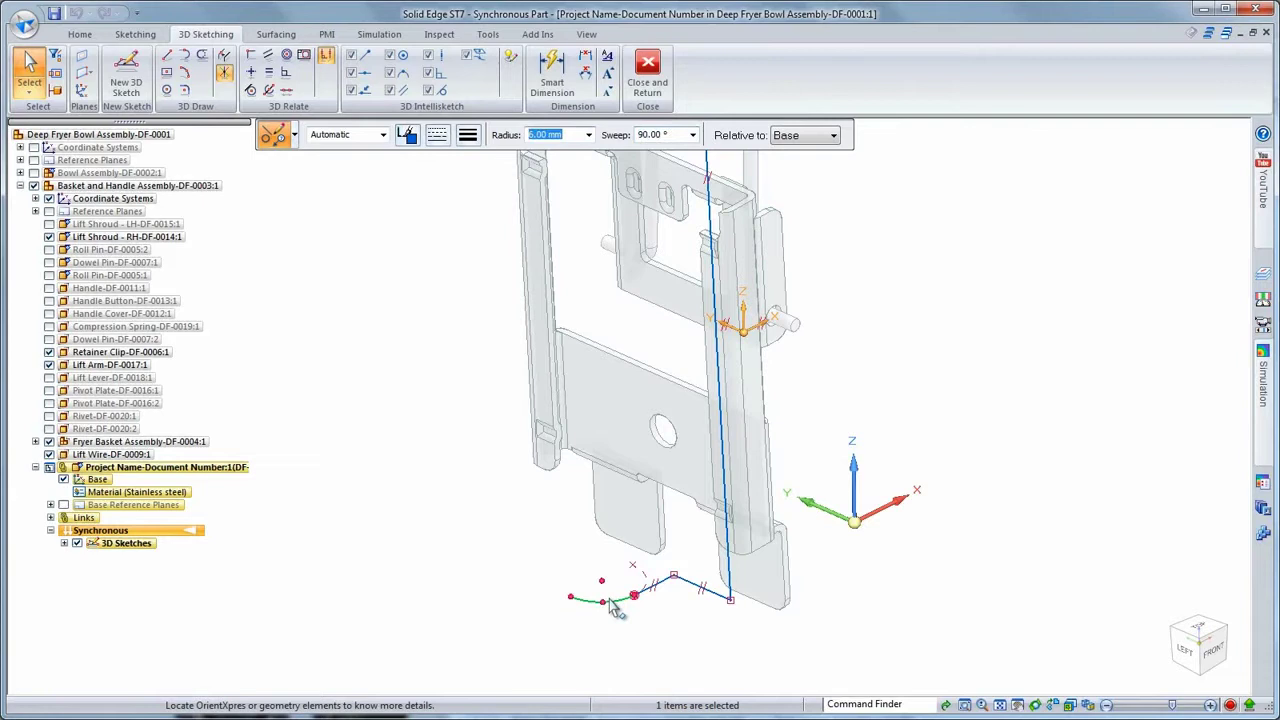
key("Escape")
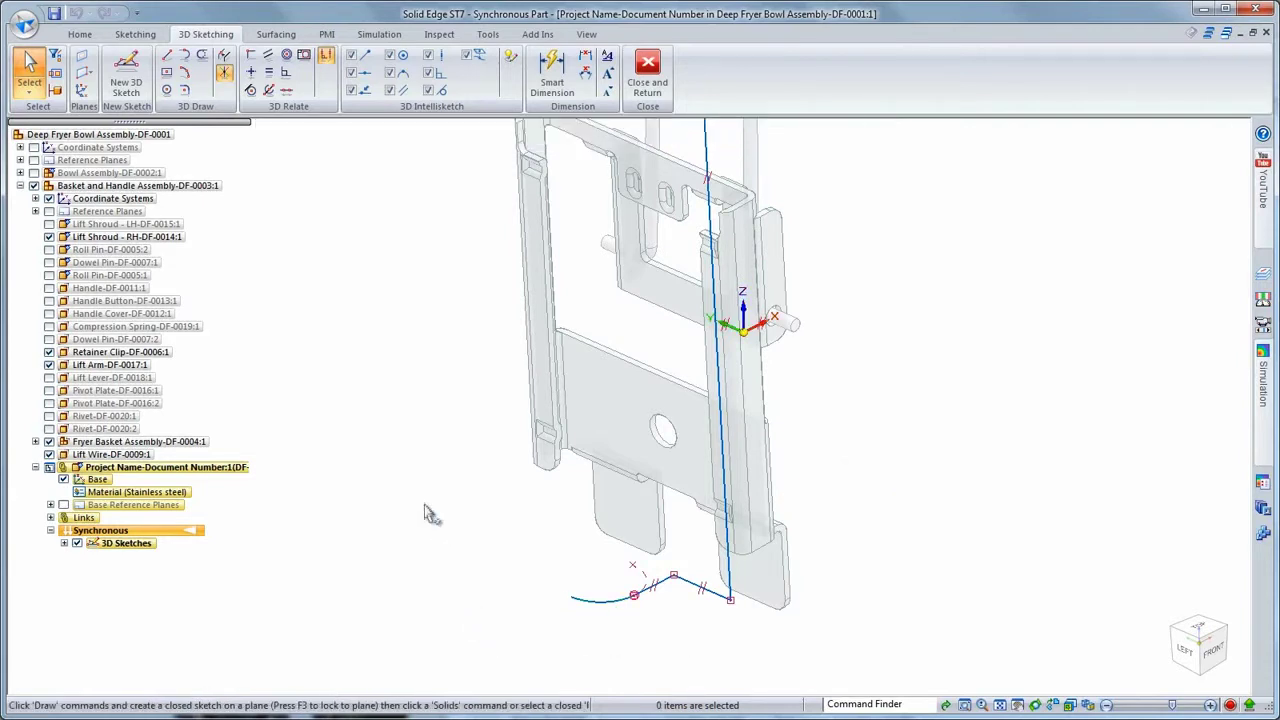
Fillet the path's lower corners at 3 mm and its upper corner at 8 mm
left_click(184, 89)
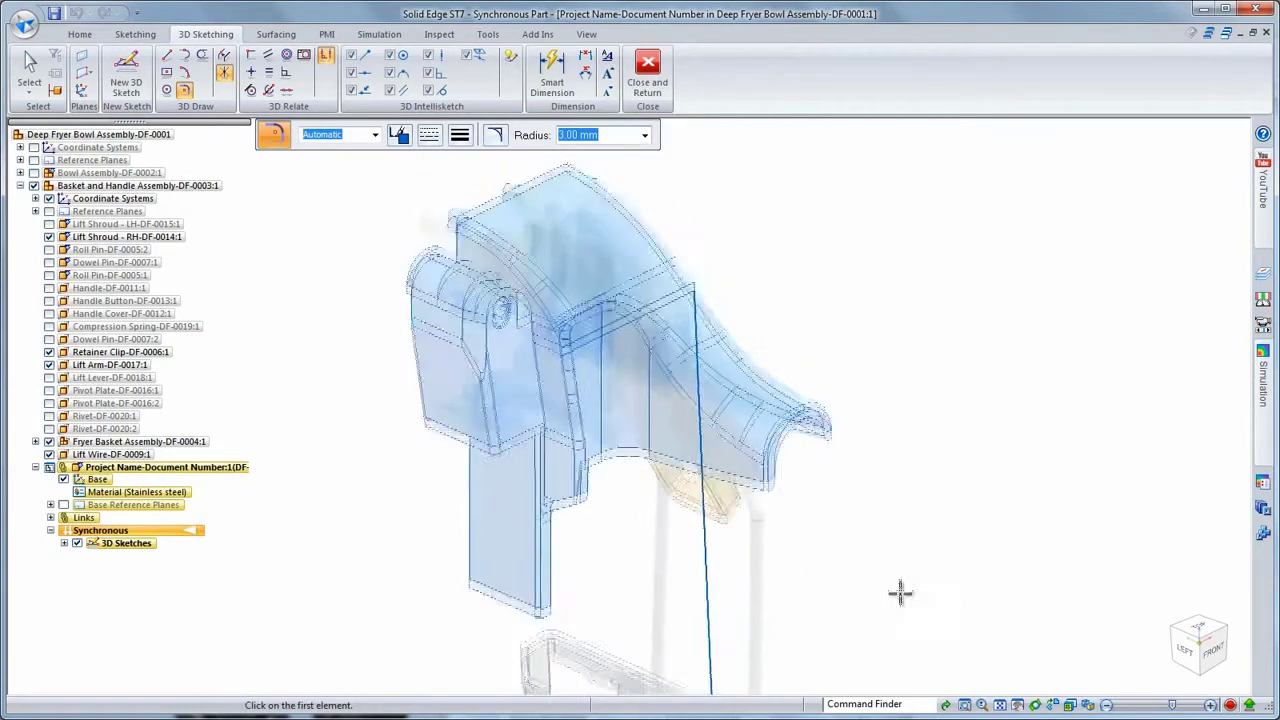
left_click(632, 140)
left_click(586, 190)
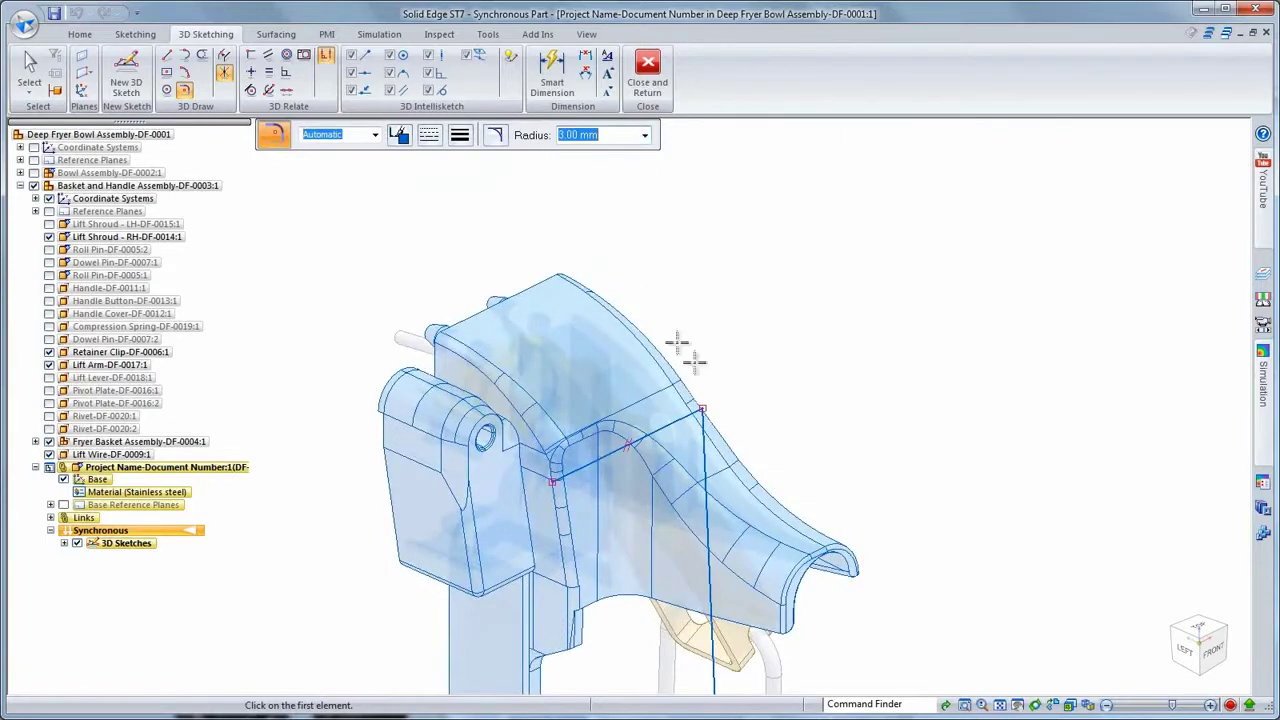
Inspect the filleted 3D path from the top, front and isometric views
key("Home")
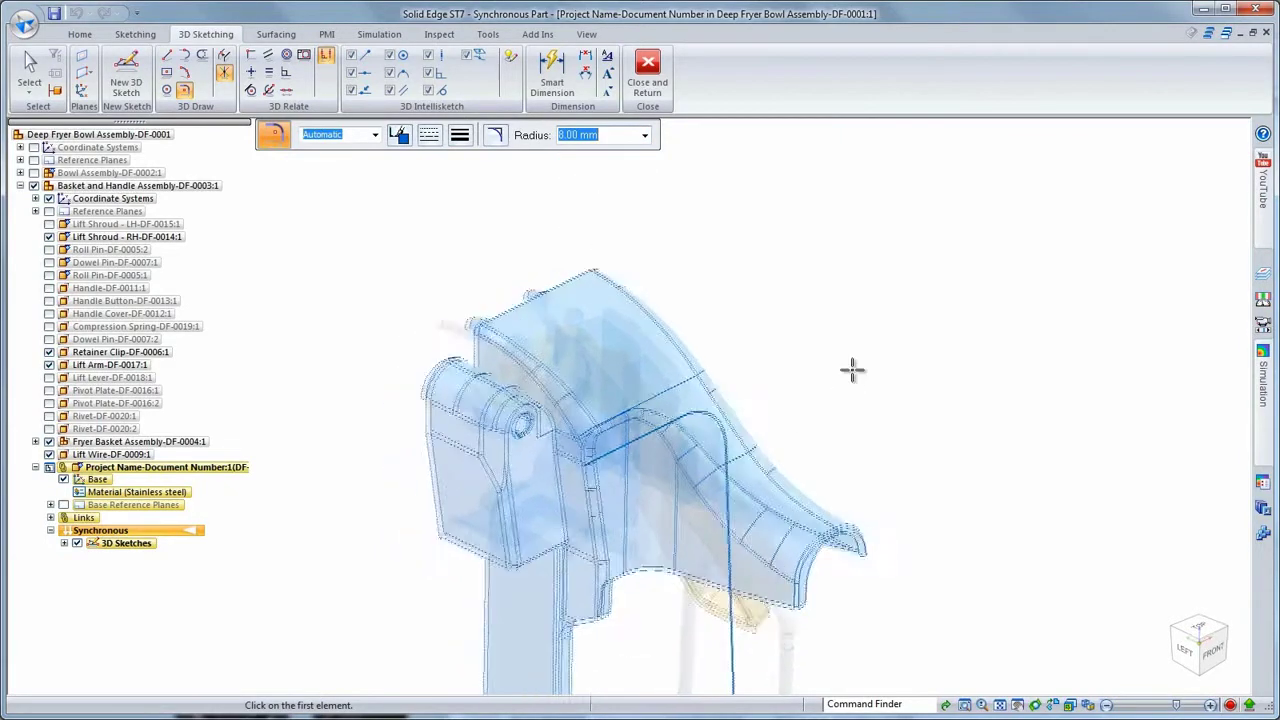
left_click(1205, 632)
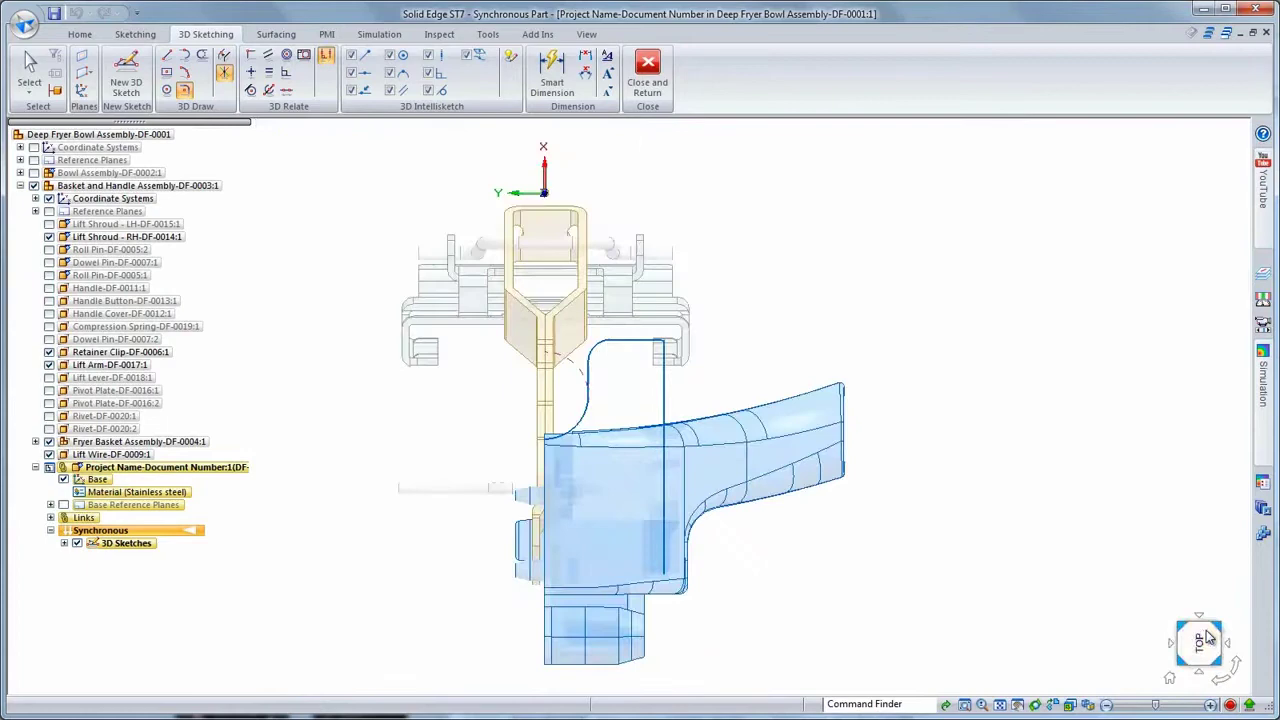
left_click(1220, 680)
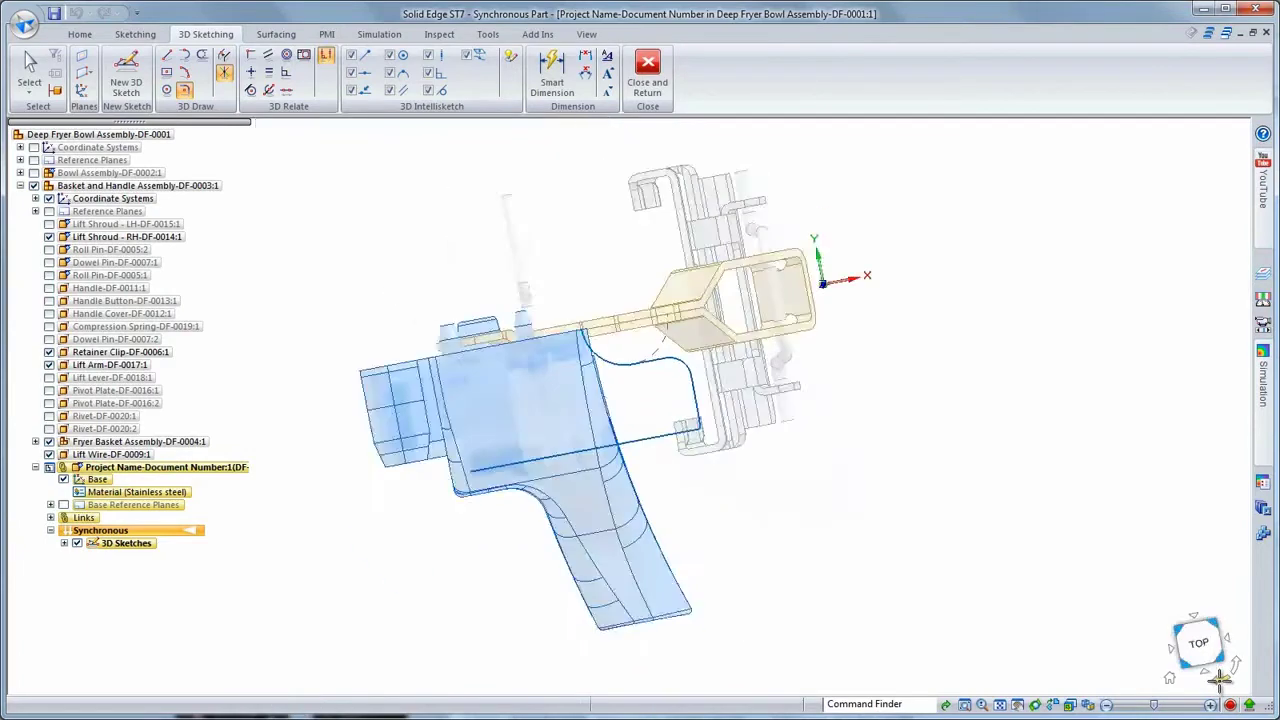
left_click(1198, 668)
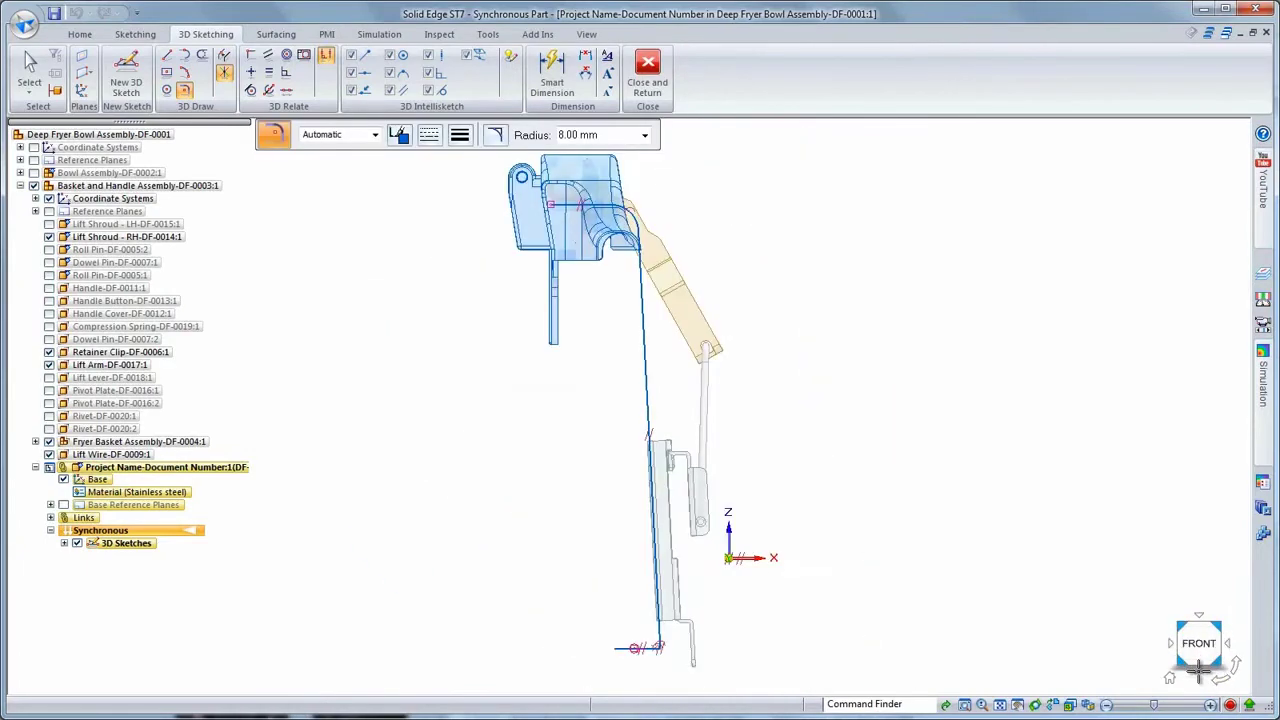
left_click(1218, 626)
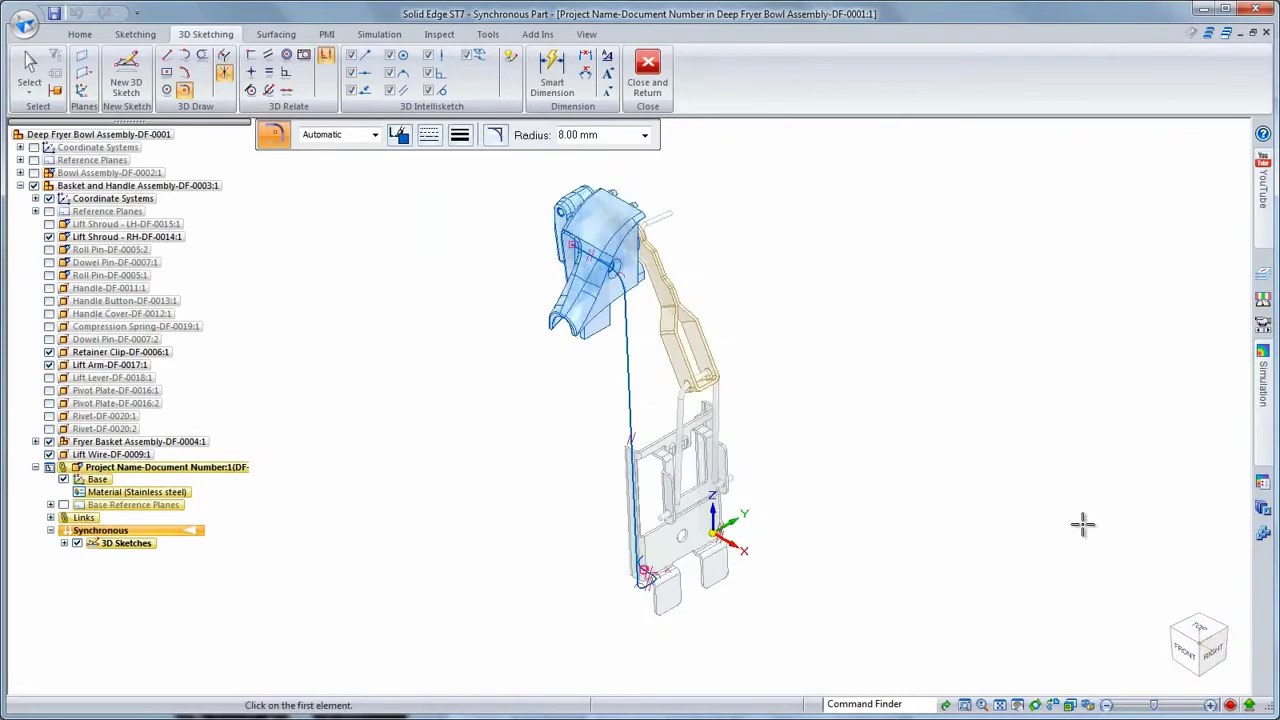
key("Escape")
Sweep the circular profile along the complete filleted 3D path chain to create the solid guide wire
middle_click_drag(951, 417, 845, 307)
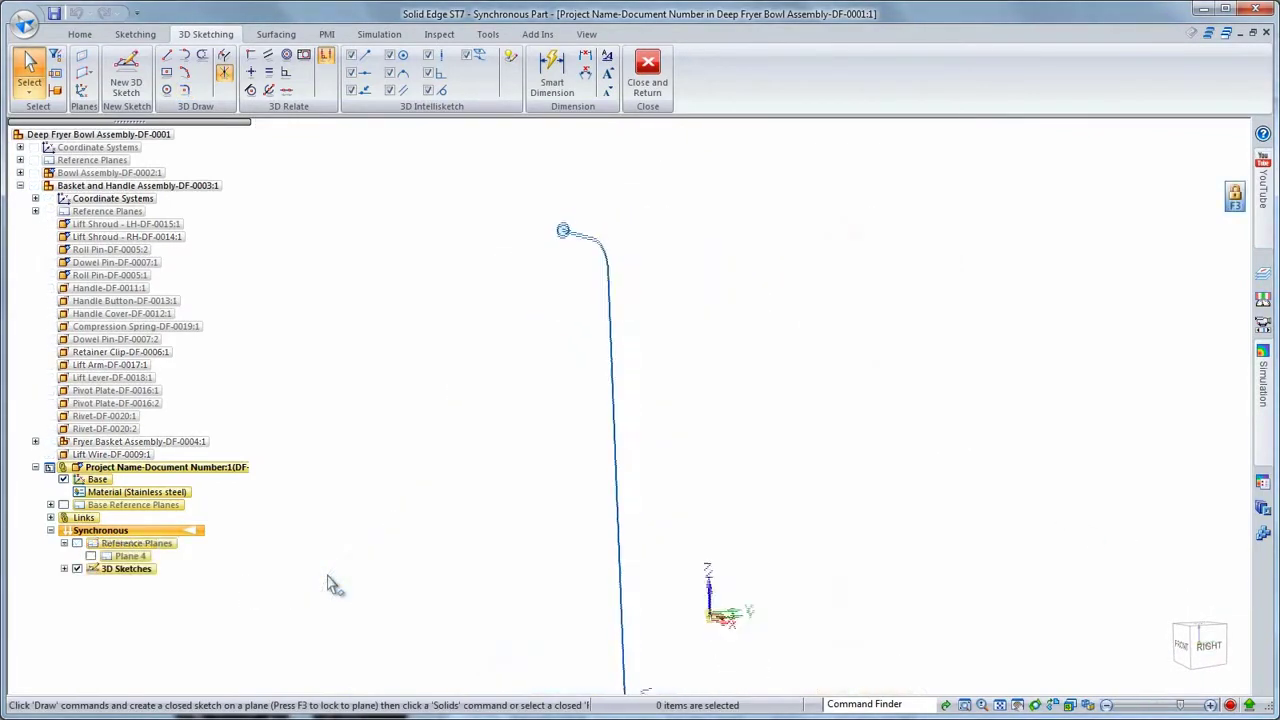
right_click(355, 470)
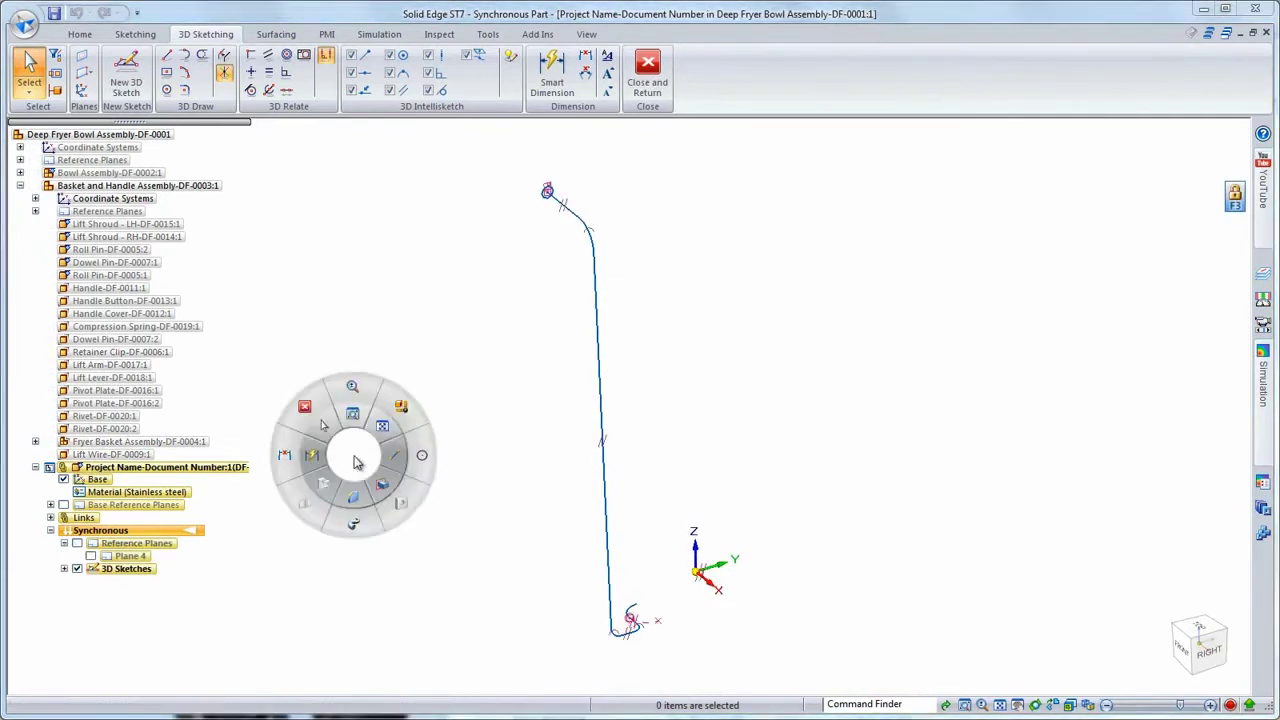
left_click(355, 528)
left_click(568, 211)
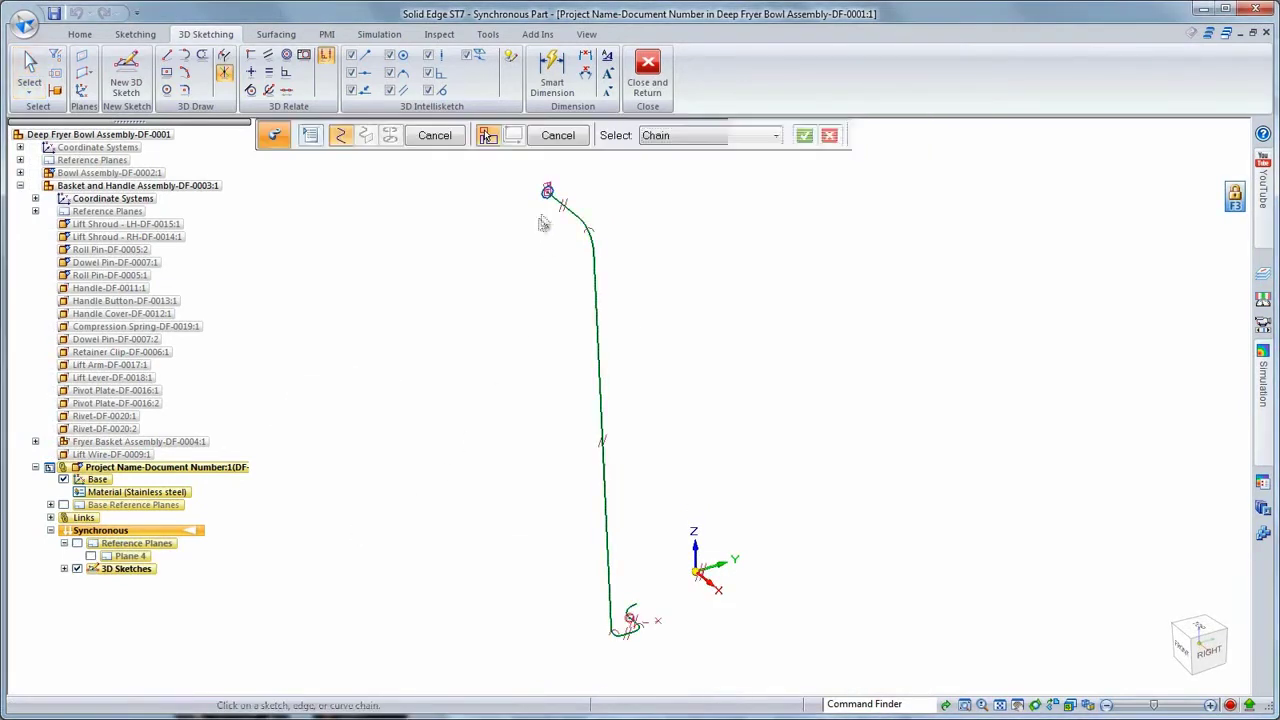
right_click(541, 216)
left_click(546, 193)
right_click(488, 214)
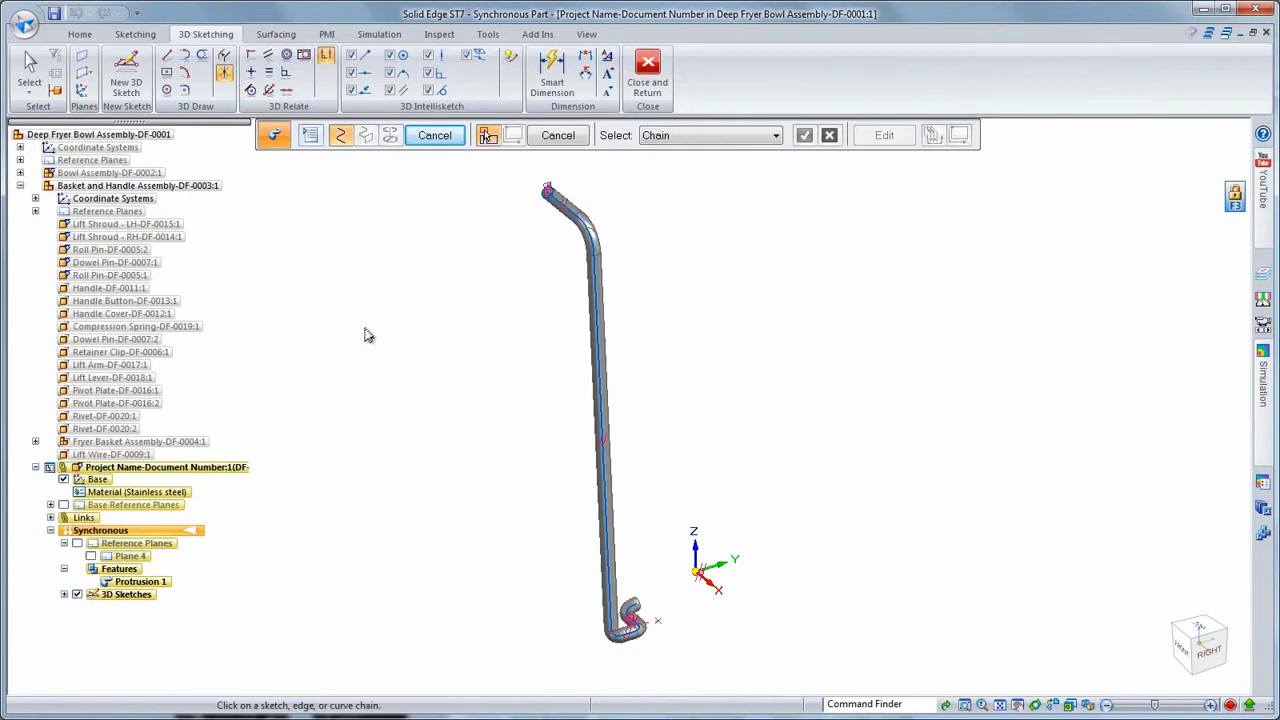
Mirror the swept wire body to form the matching second leg joined at the lower bend
right_click(409, 436)
left_click(355, 485)
left_click(710, 542)
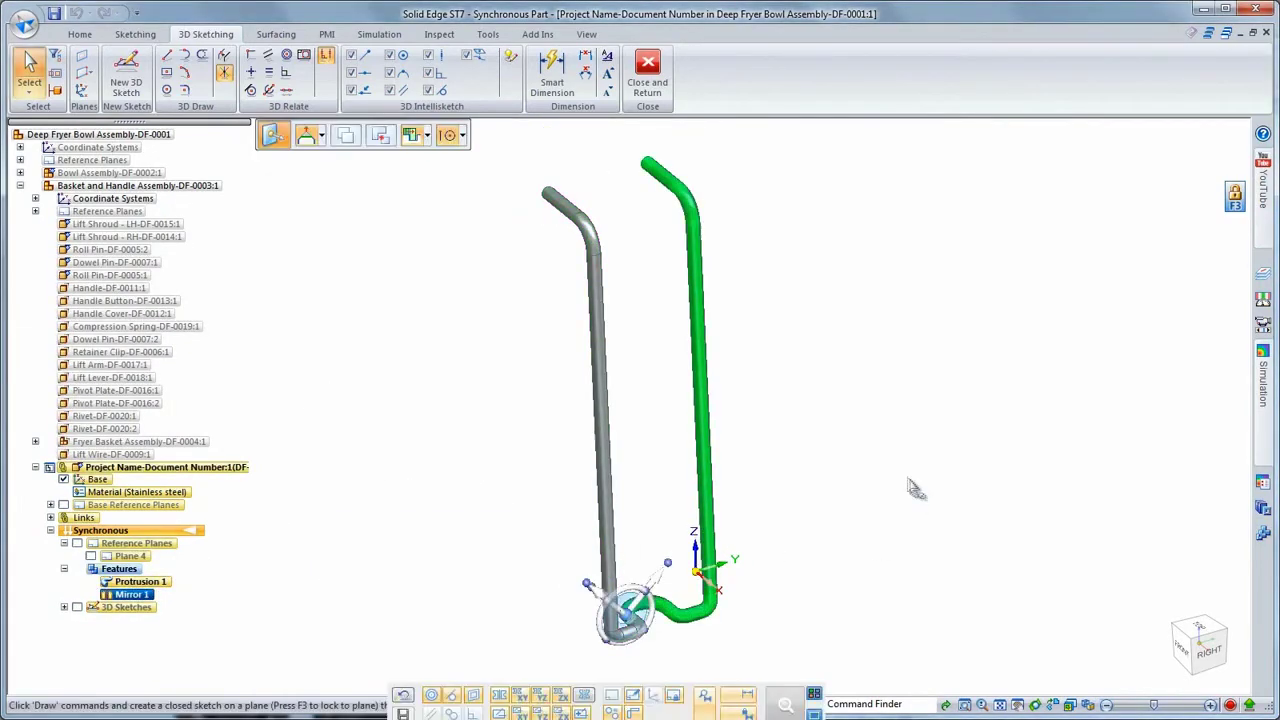
left_click(906, 478)
right_click(895, 459)
middle_click_drag(896, 446, 840, 318)
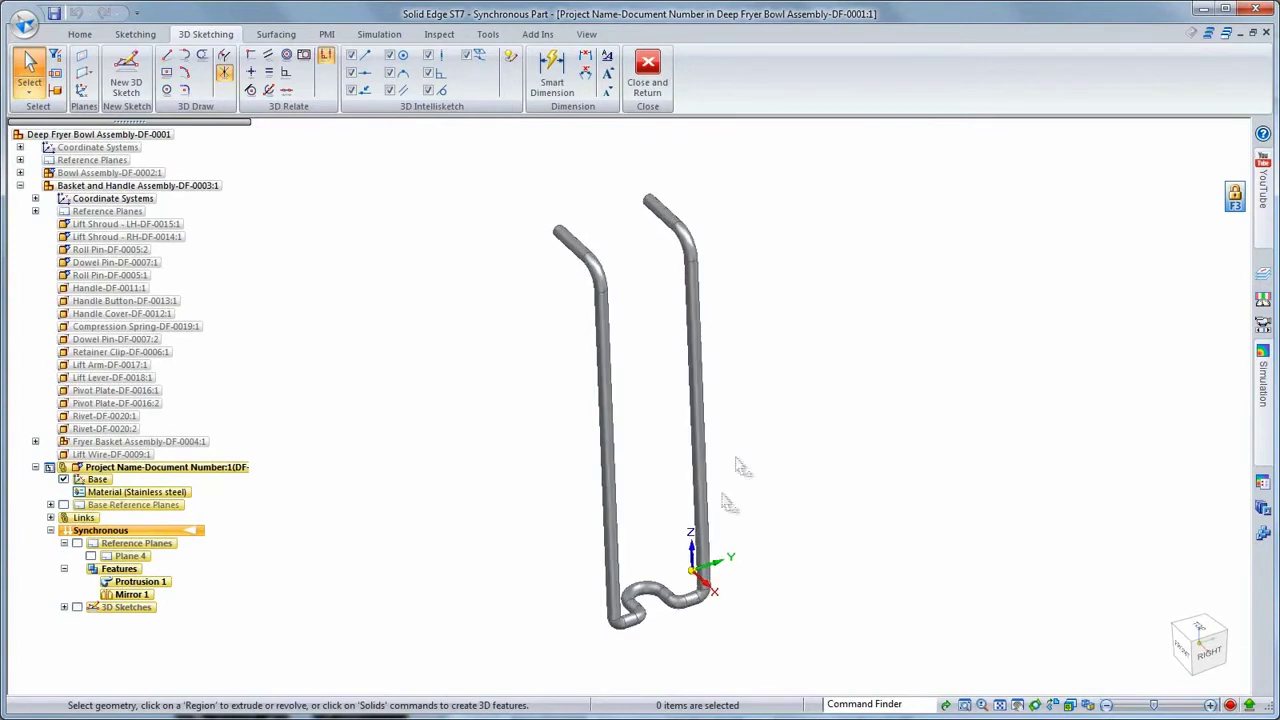
Reduce the major diameter of the wire's central lower bend and show the surrounding assembly parts
left_click(653, 592)
left_click(593, 541)
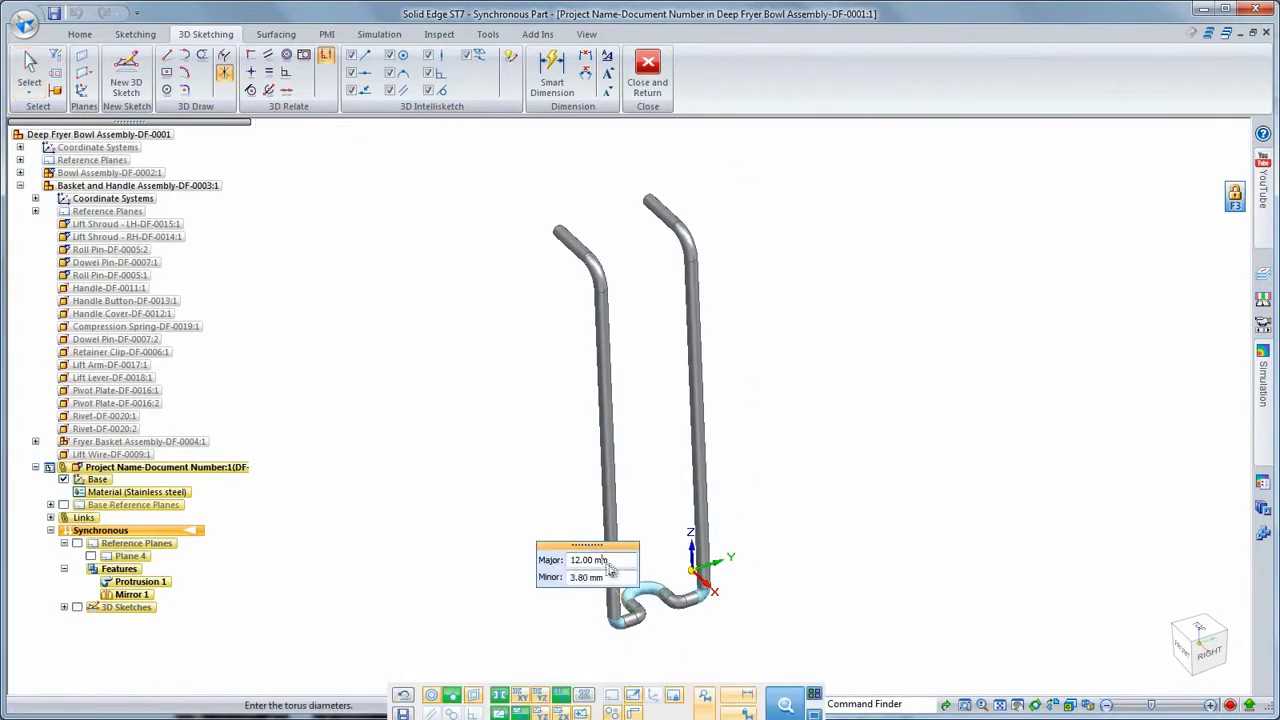
key("Escape")
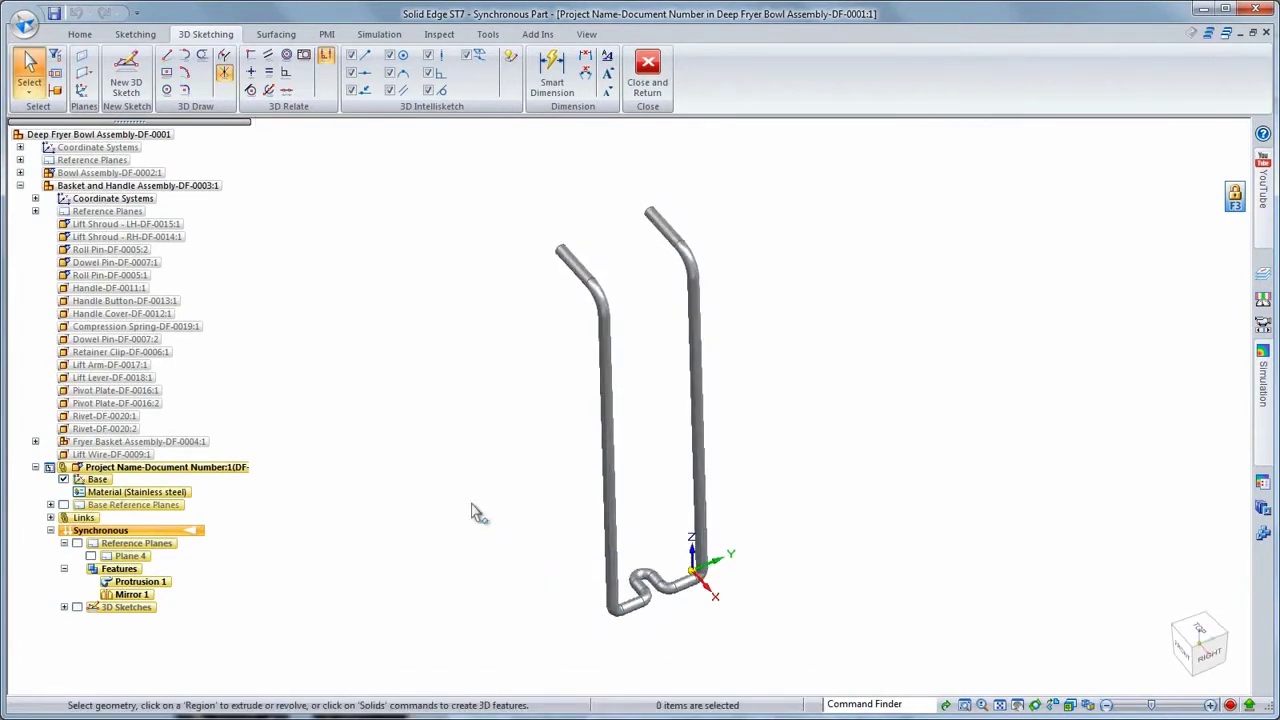
key("ctrl+shift+p")
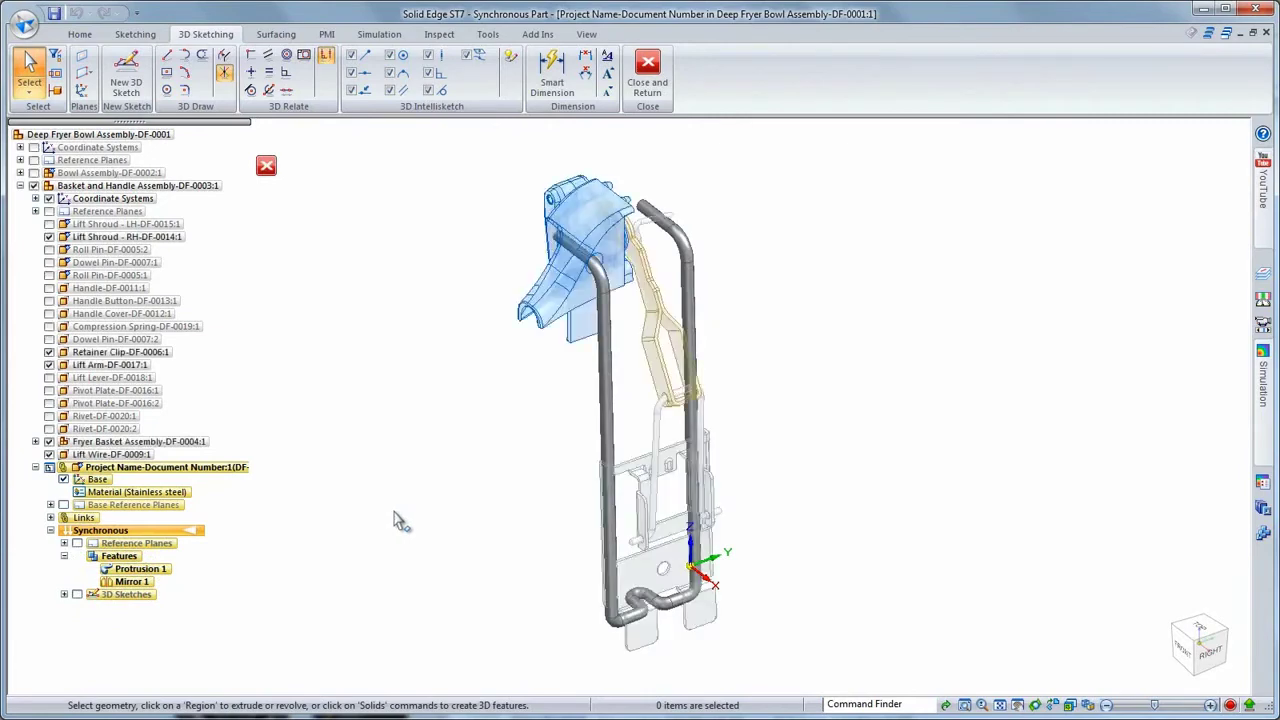
Select the faces of the whole guide wire and move them along the horizontal axis to the keypoint at the basket bracket's upper edge
middle_click_drag(400, 513, 507, 596)
left_click_drag(506, 566, 670, 684)
key("space")
left_click(630, 372)
left_click(546, 322)
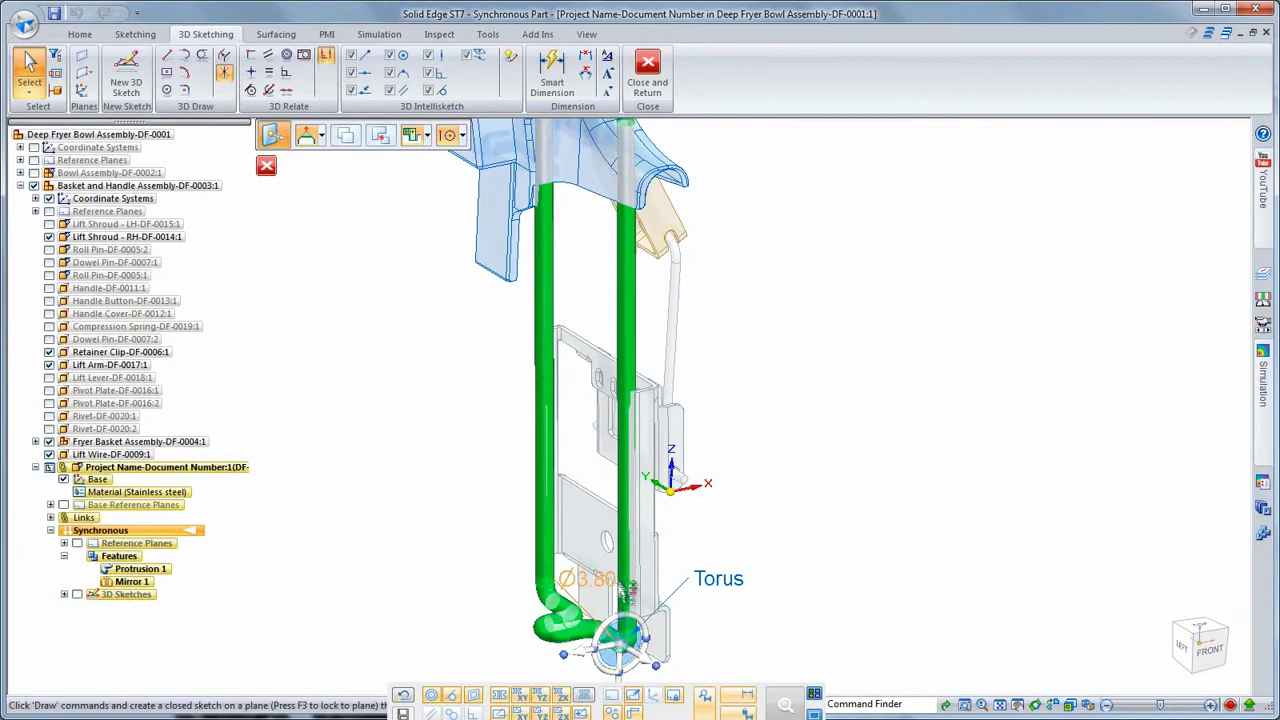
left_click(620, 646)
left_click(543, 320)
middle_click_drag(540, 390, 537, 397)
scroll(443, 390, "up", 5)
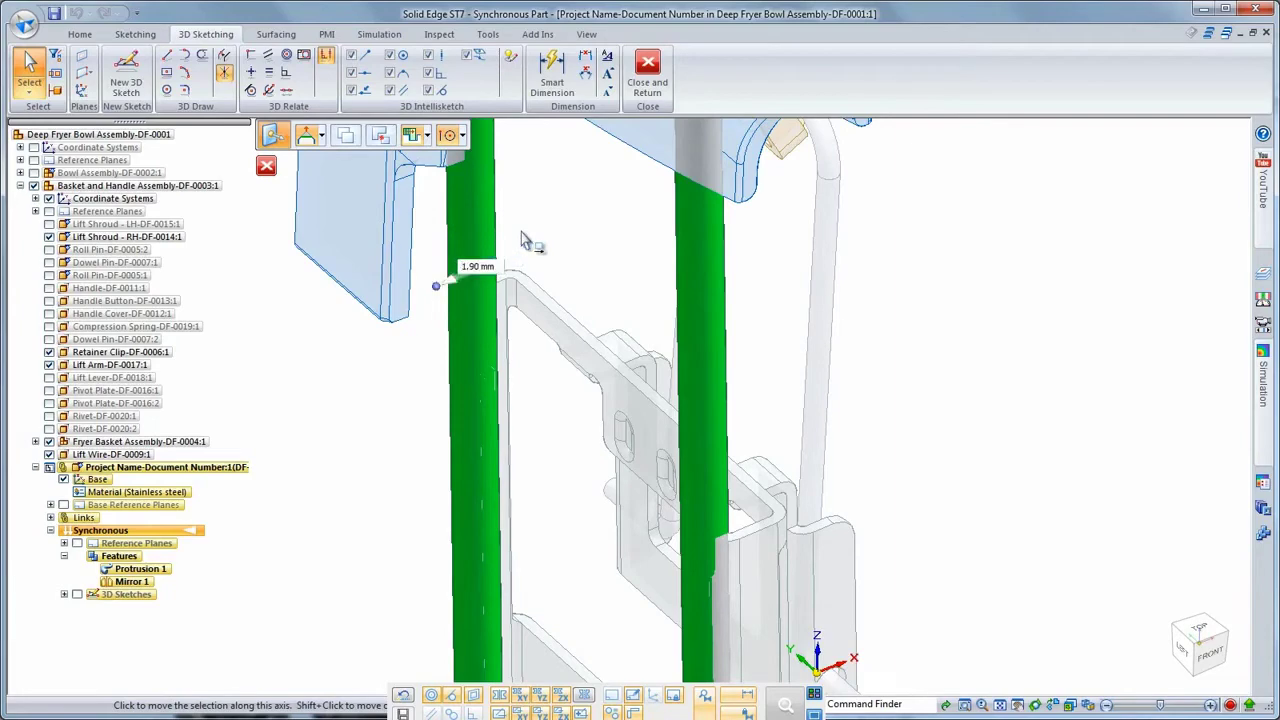
left_click(523, 241)
left_click(472, 282)
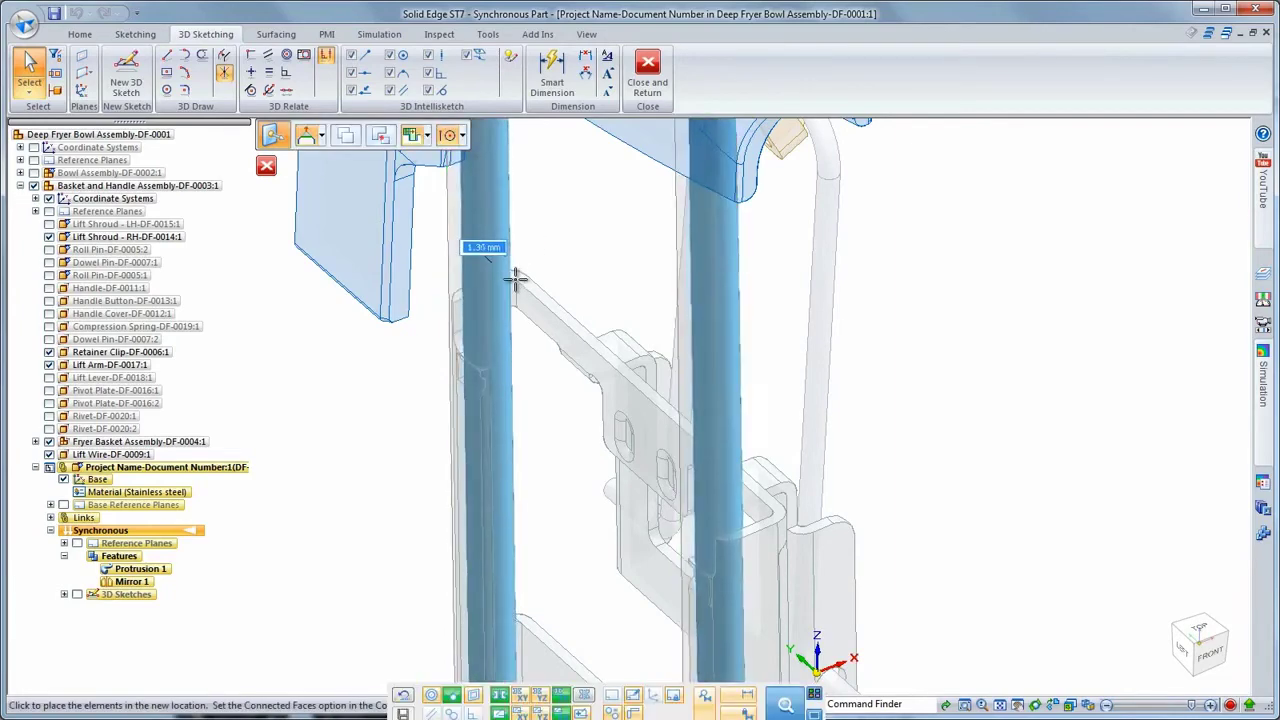
left_click(512, 272)
key("Escape")
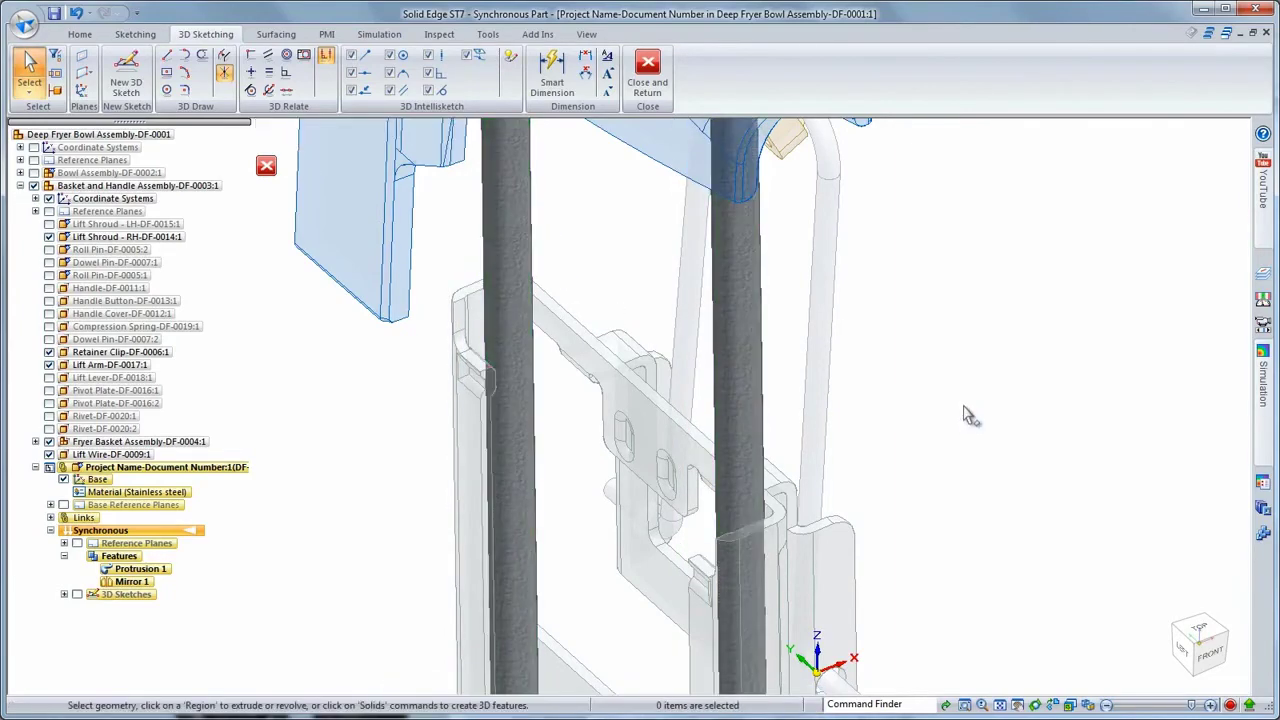
Finish editing the wire part and show all components of the Basket and Handle Assembly
left_click(660, 92)
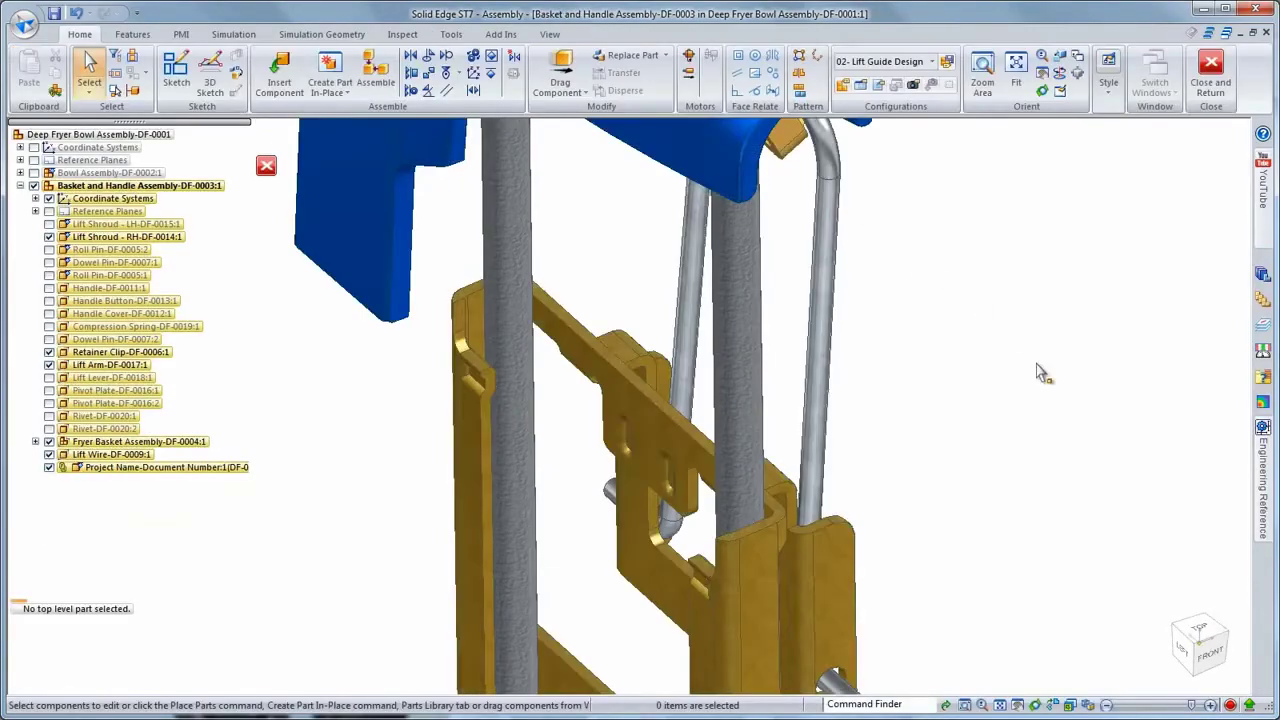
right_click(62, 188)
left_click(108, 286)
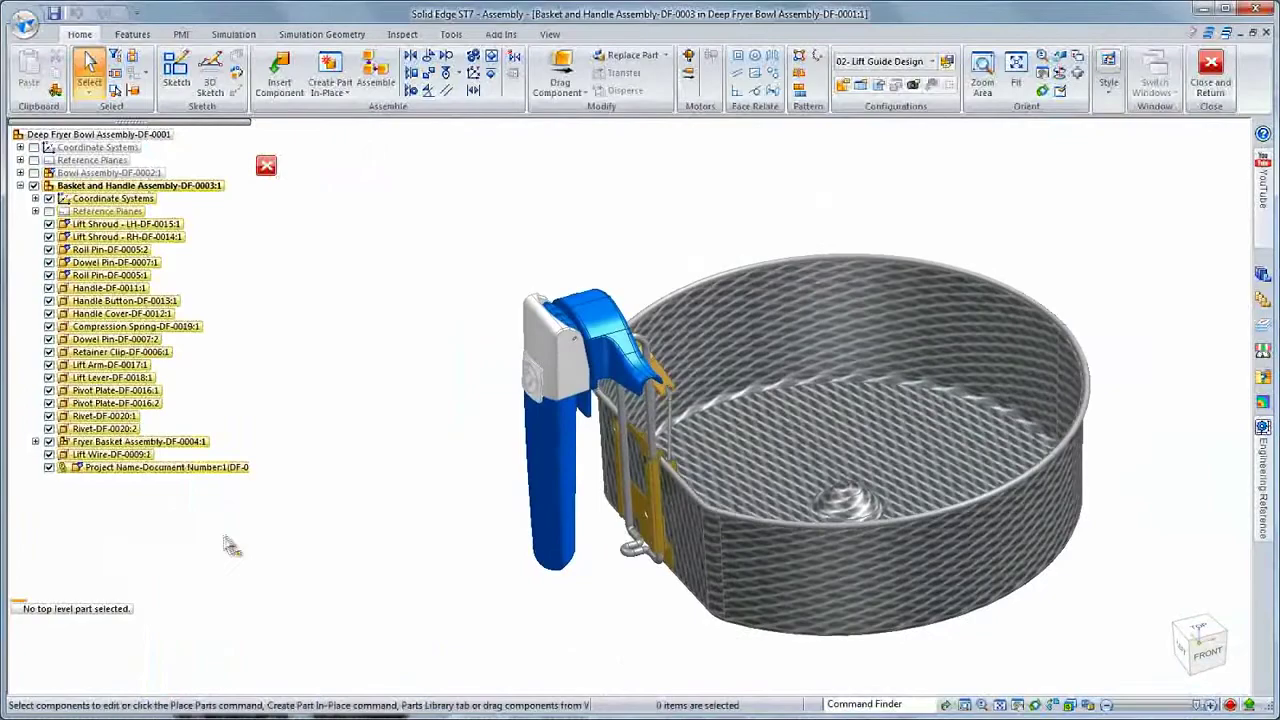
Test the mechanism by swinging the handle outward with Drag Component without analysis, and reset it to its original position
right_click(352, 490)
left_click(309, 443)
left_click_drag(555, 488, 507, 443)
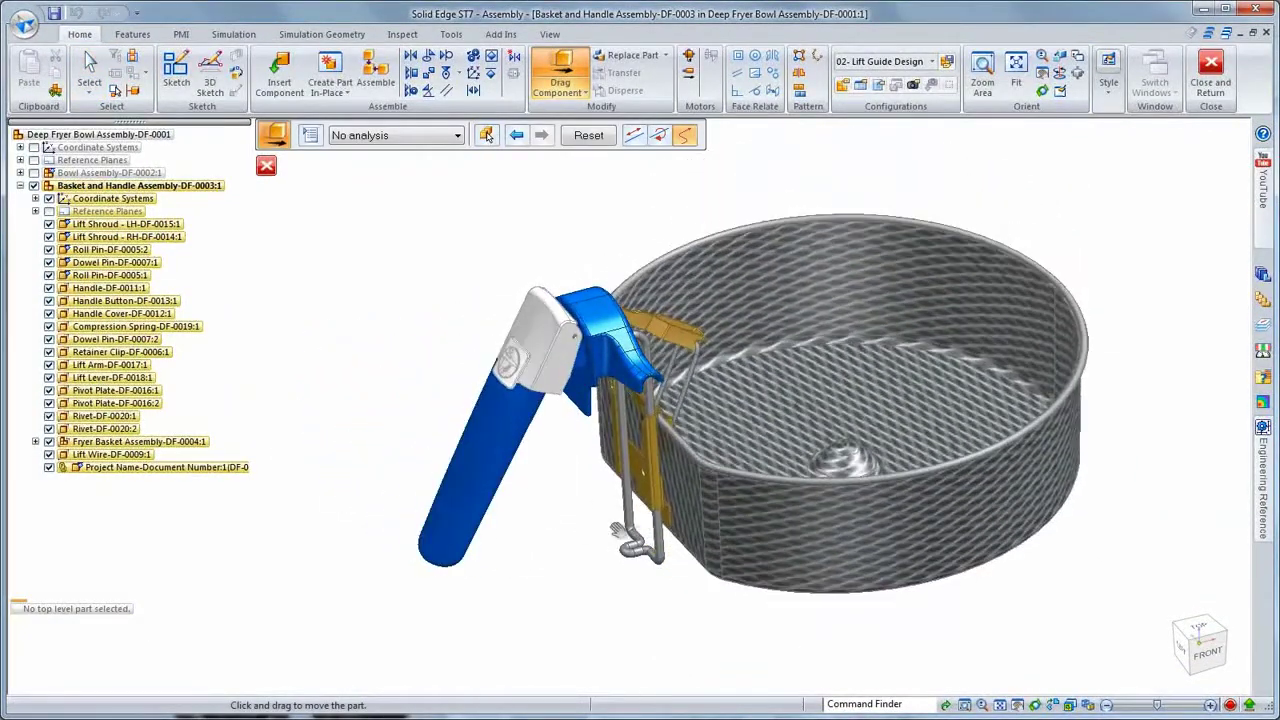
left_click(588, 135)
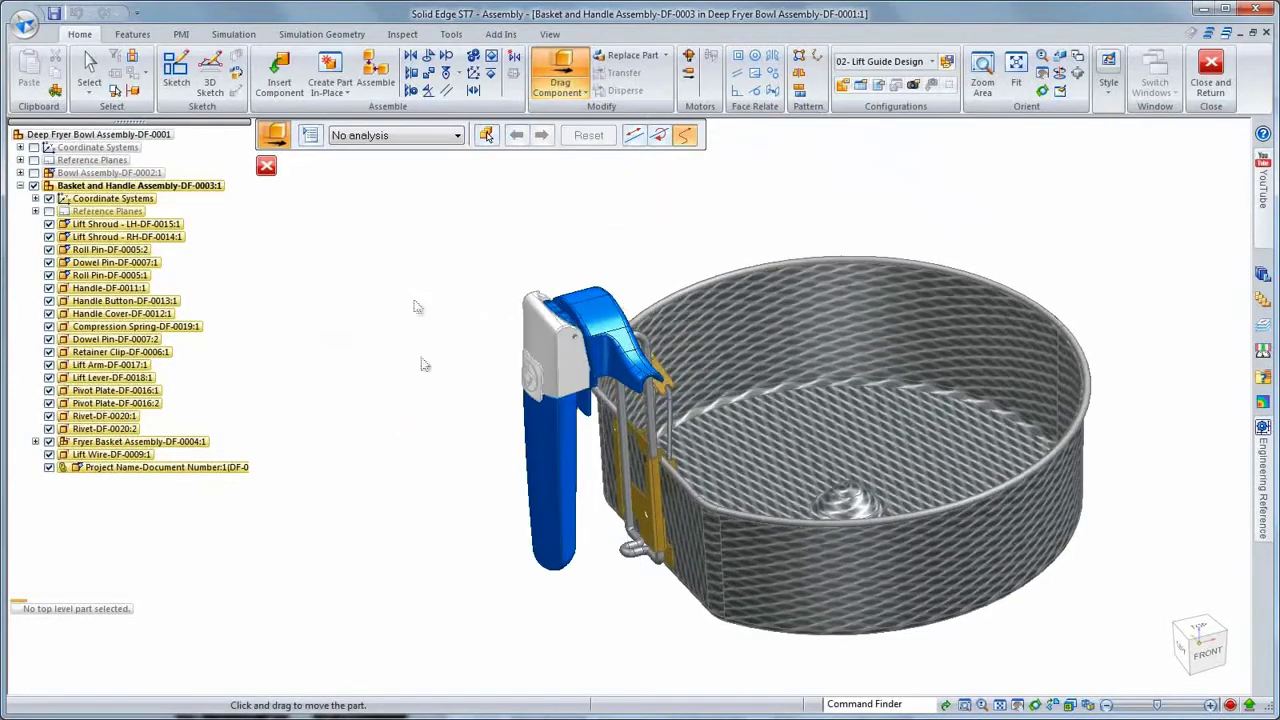
Return to the top-level Deep Fryer Bowl Assembly and show all its components
left_click(266, 167)
right_click(150, 134)
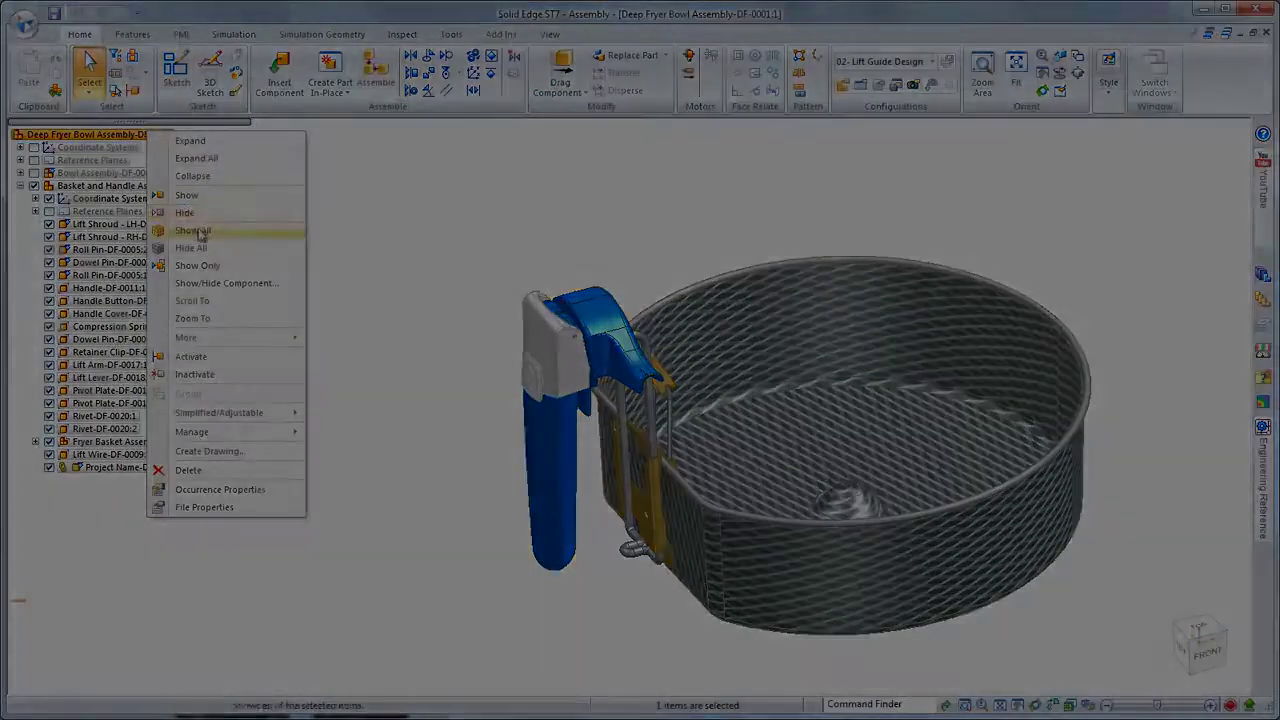